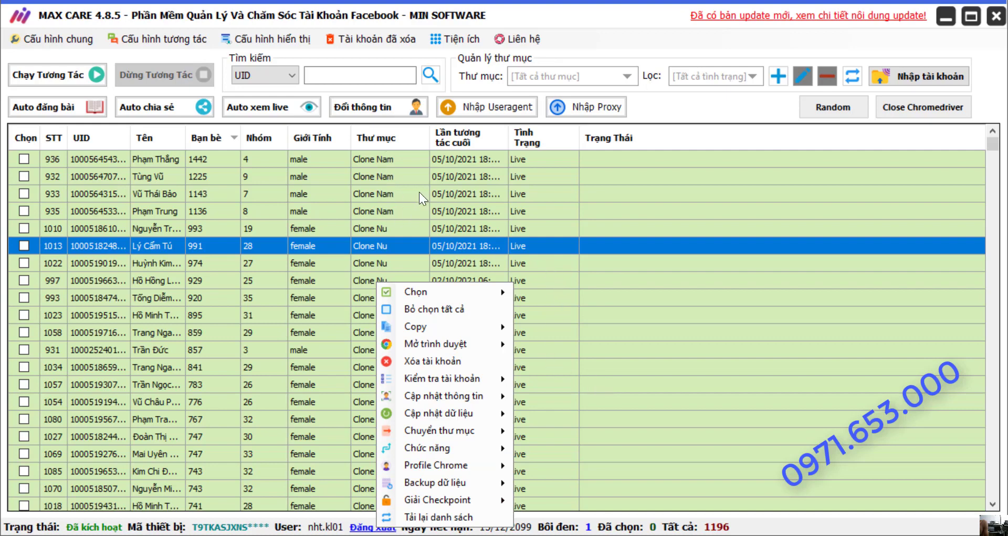
Step: Create a new account folder named "Test demo 01" and close the folder creation dialog
left_click(436, 182)
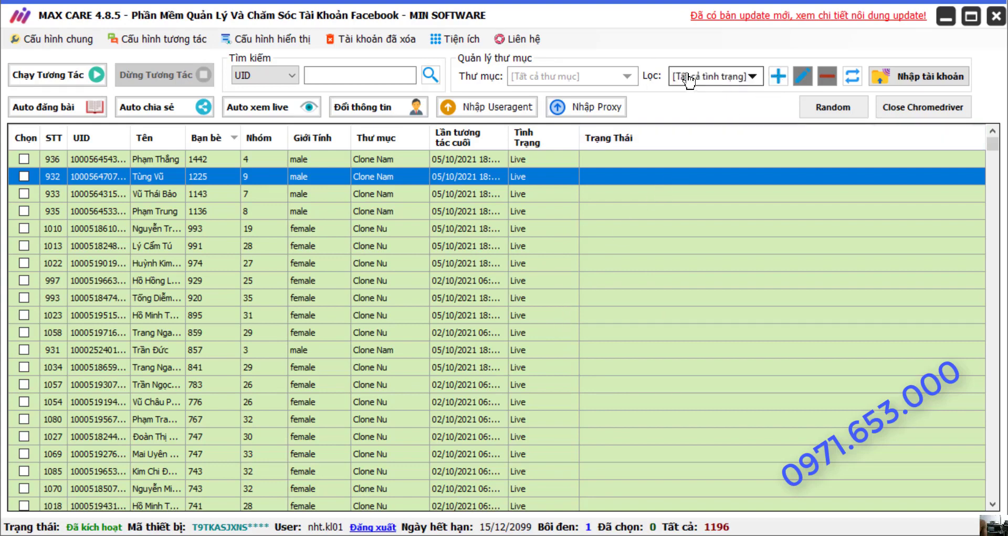
left_click(780, 82)
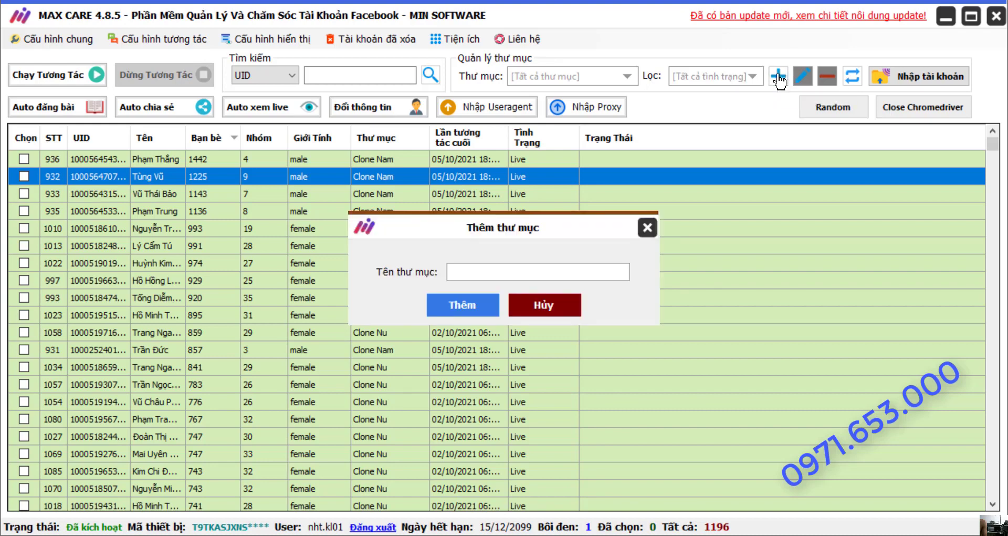
left_click(478, 271)
type("Test")
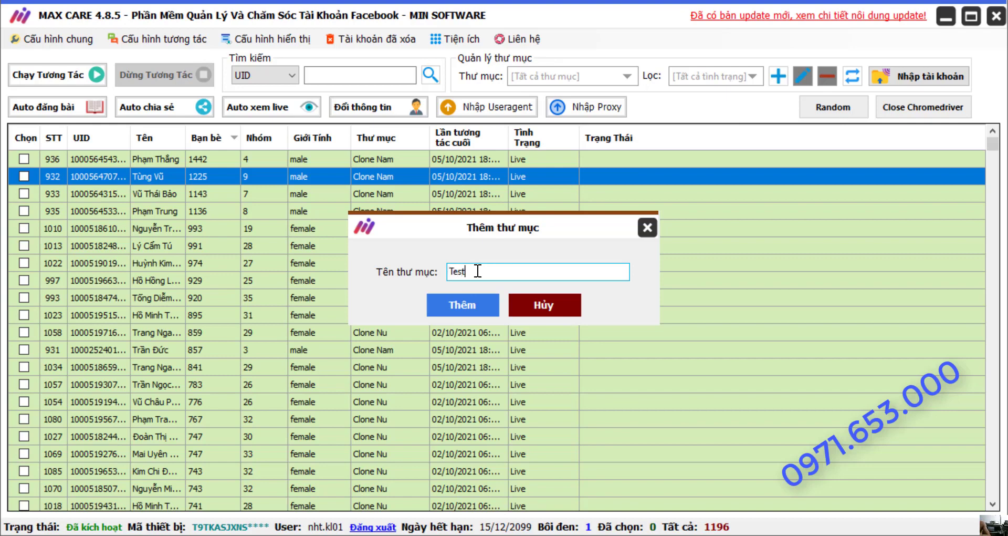
type(" demo 01")
left_click(464, 312)
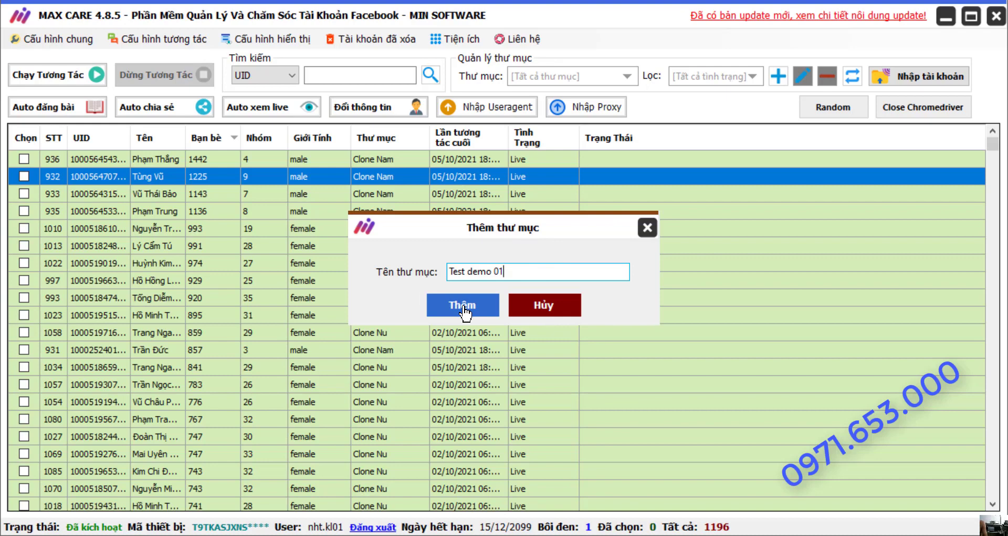
left_click(464, 311)
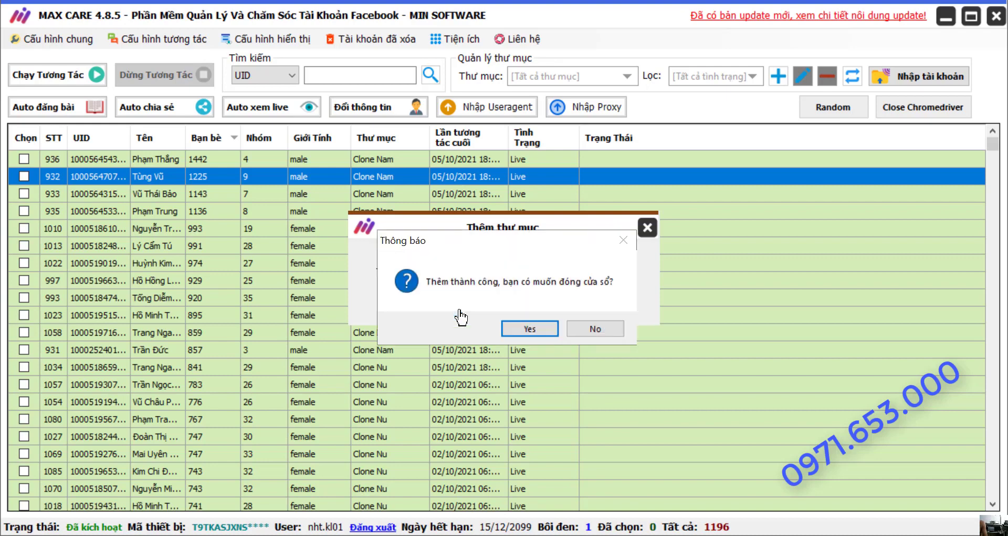
left_click(529, 327)
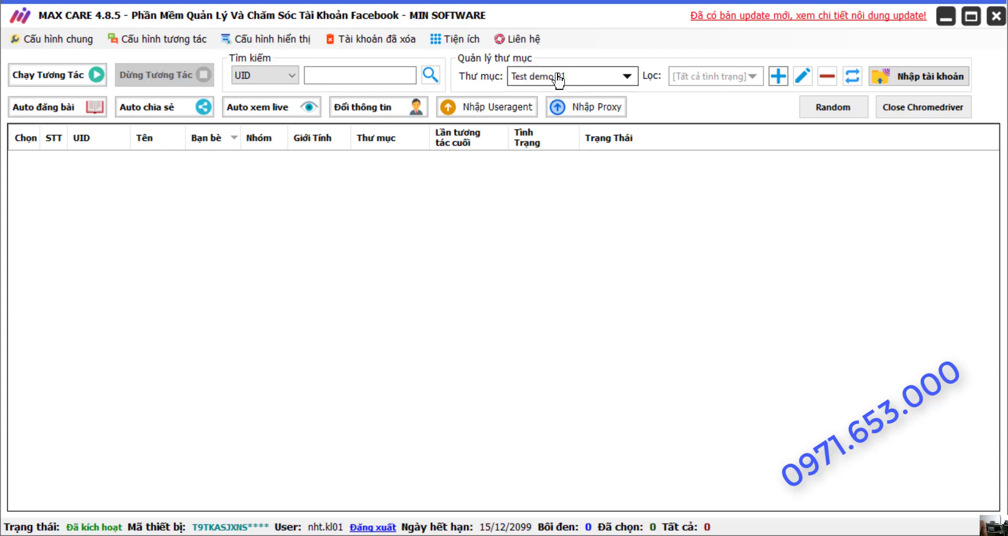
left_click(556, 76)
left_click(556, 76)
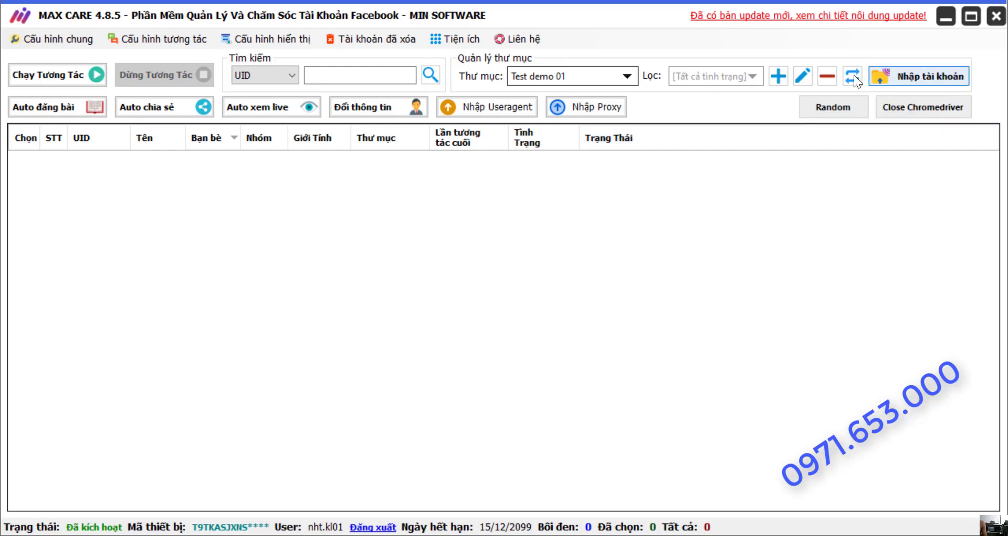
Step: Import the list of account UIDs, passwords and 2FA keys into the Test demo 01 folder using the Uid|Pass|2FA format
left_click(921, 84)
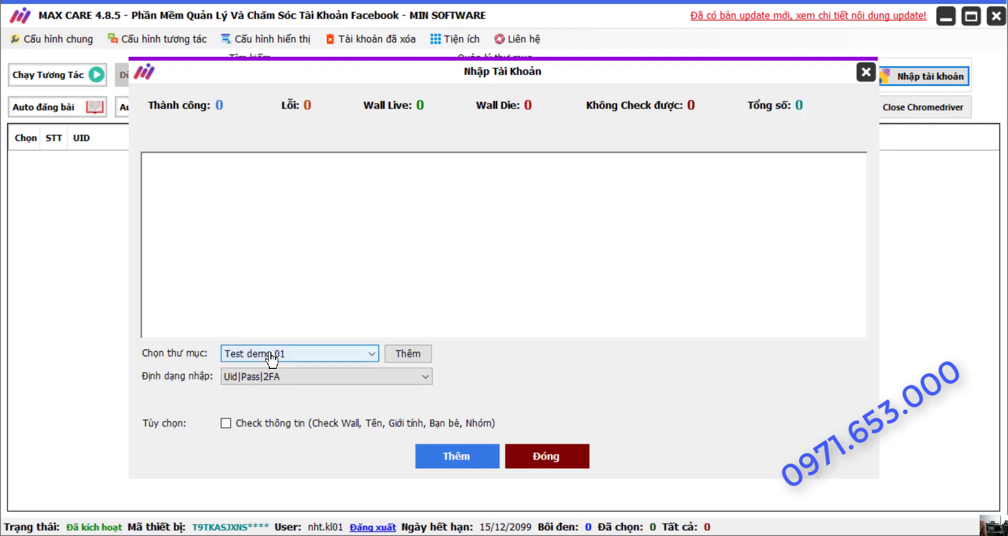
left_click(330, 356)
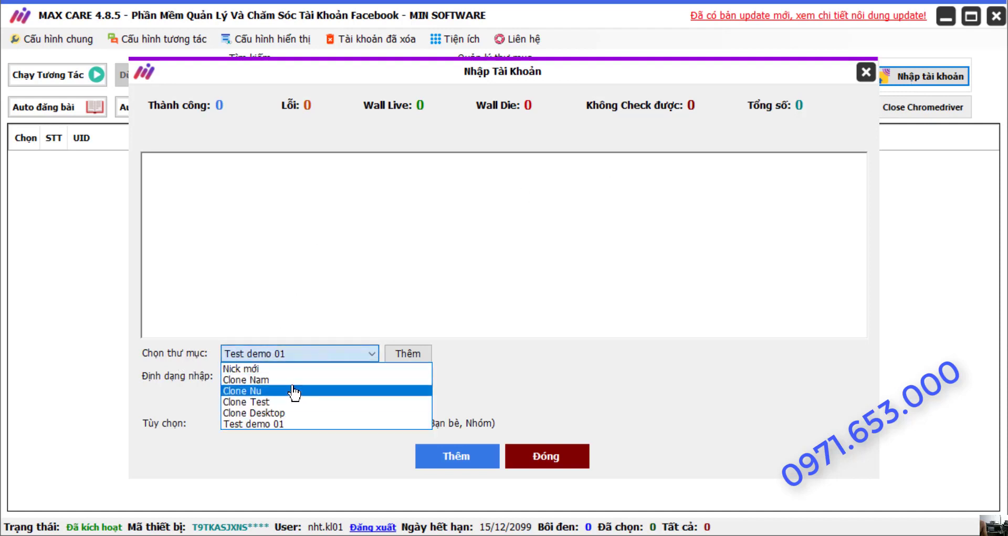
left_click(303, 357)
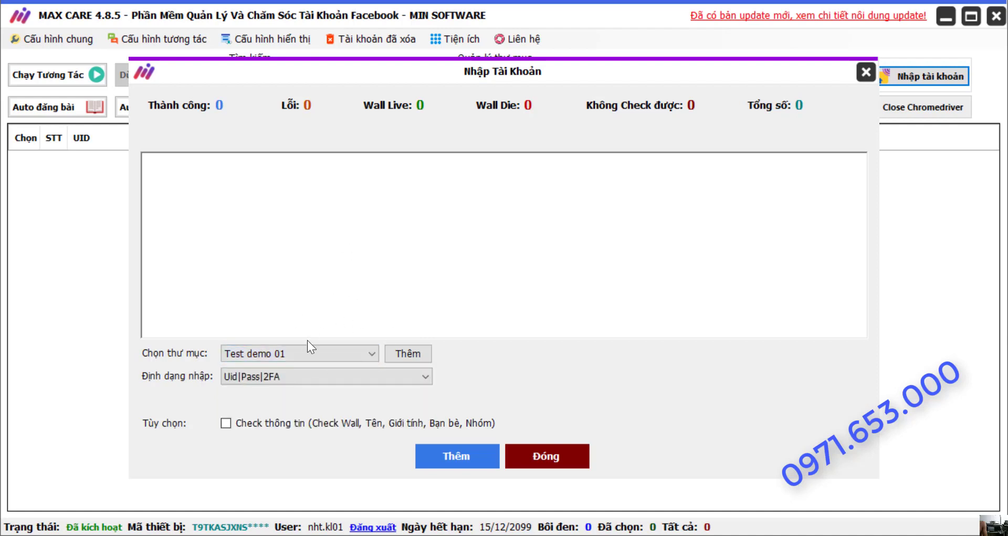
left_click(308, 355)
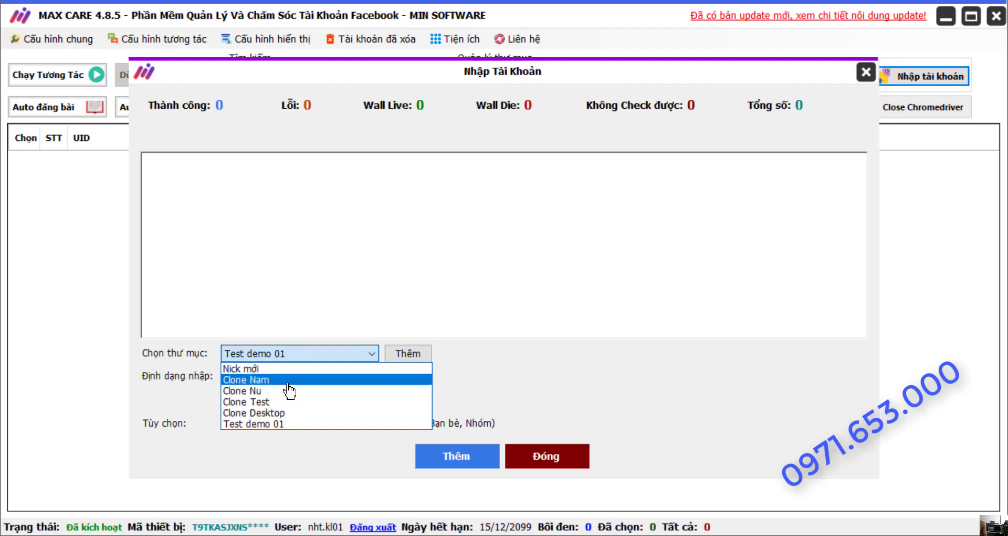
left_click(342, 353)
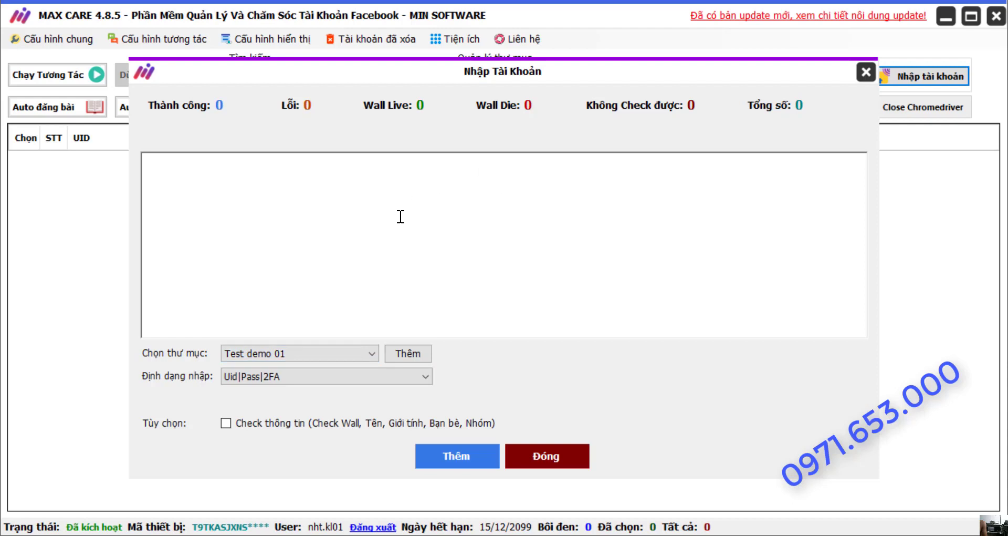
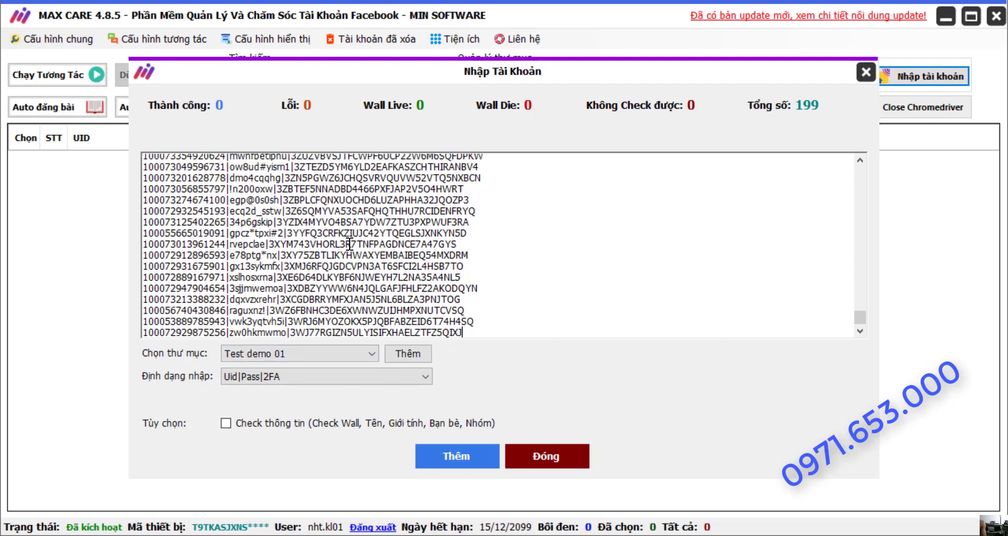
scroll(350, 244, "up", 7)
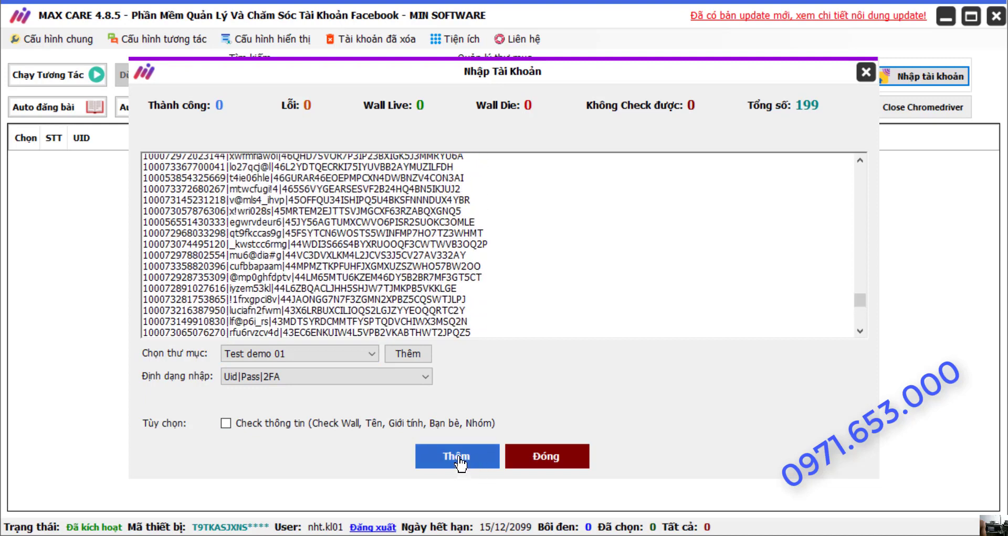
left_click(460, 462)
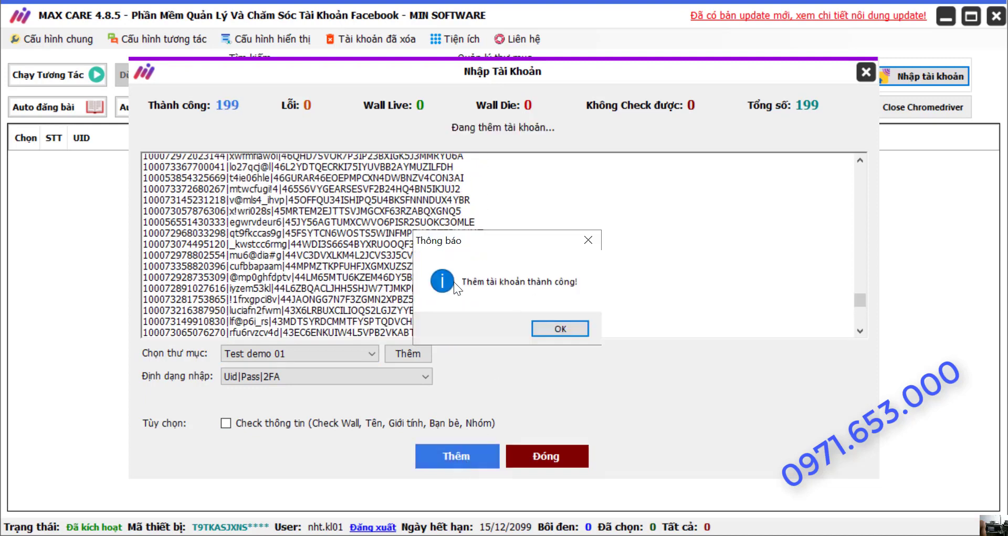
left_click(561, 326)
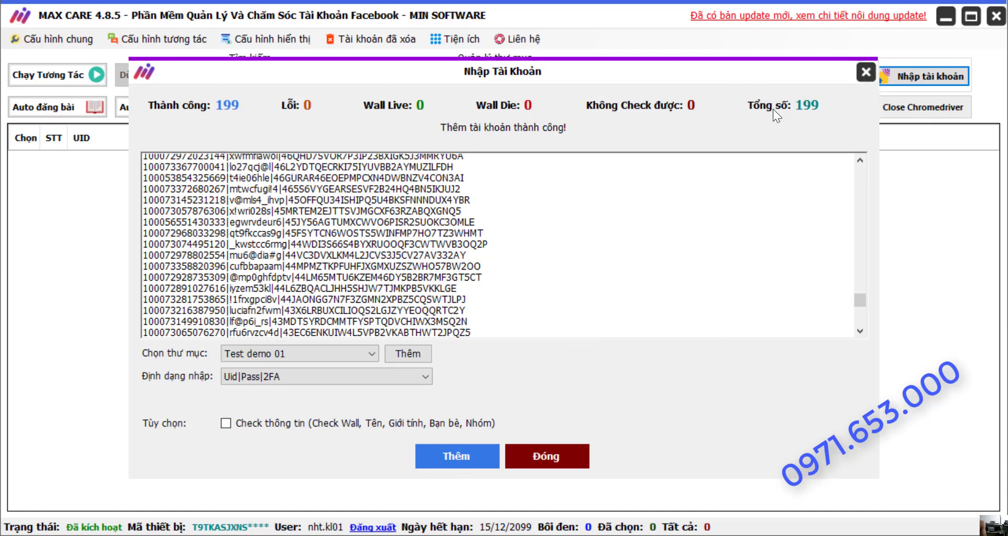
left_click(546, 457)
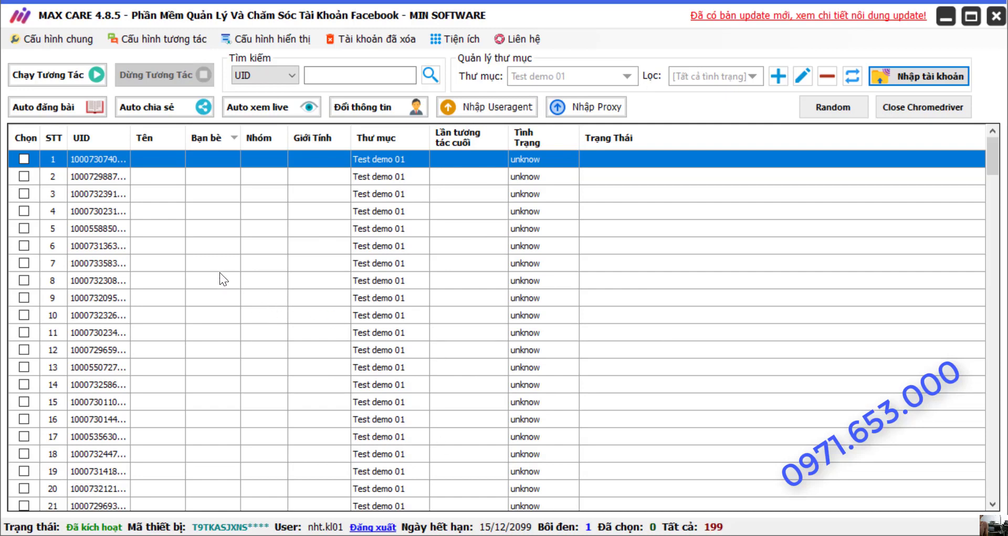
Step: Tick every account in the Test demo 01 folder and check the ticks throughout the list
right_click(268, 179)
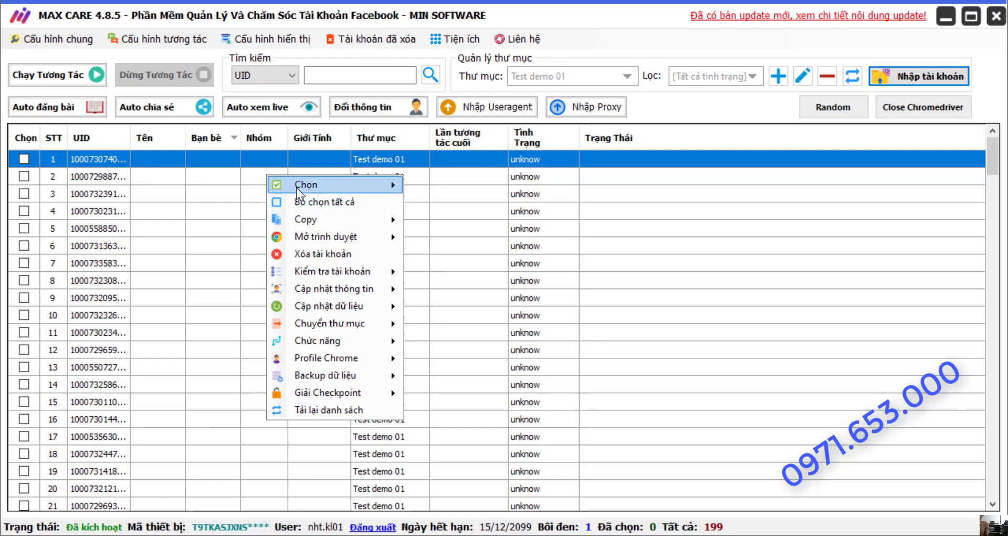
mouse_move(291, 187)
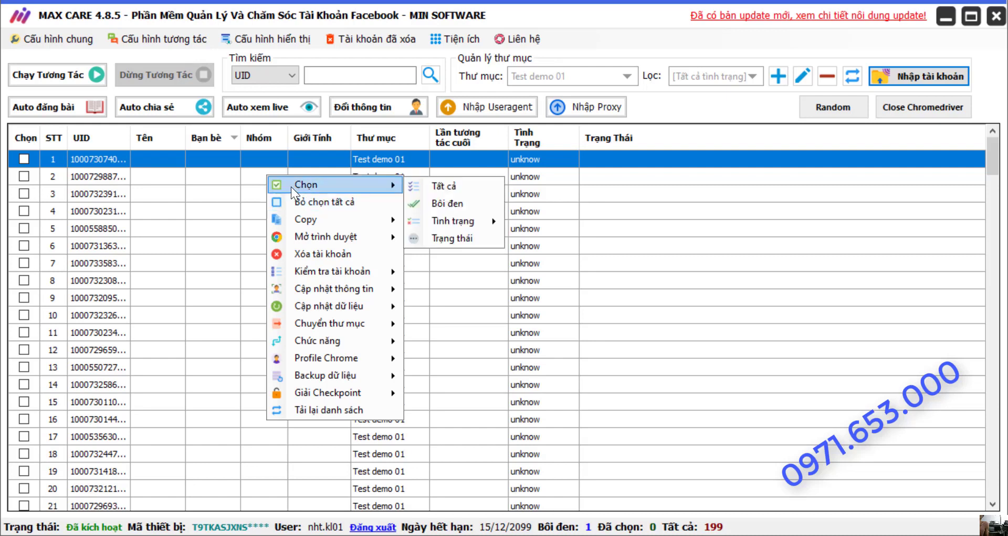
left_click(439, 185)
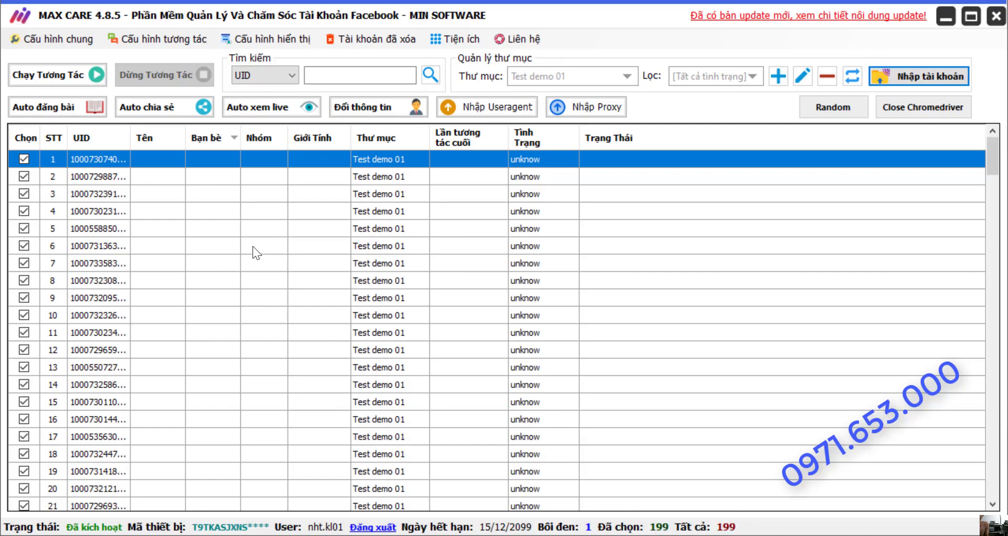
scroll(257, 288, "down", 19)
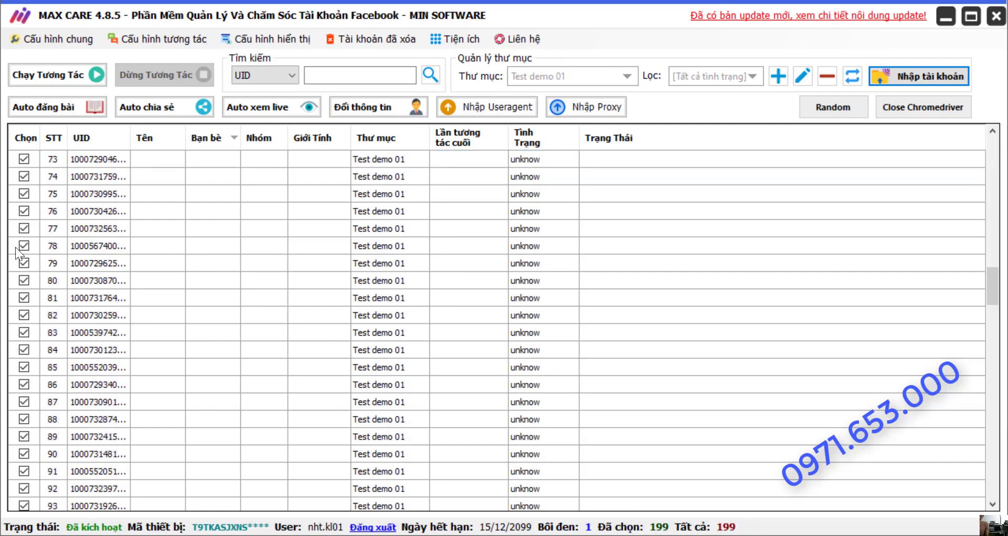
scroll(284, 355, "up", 20)
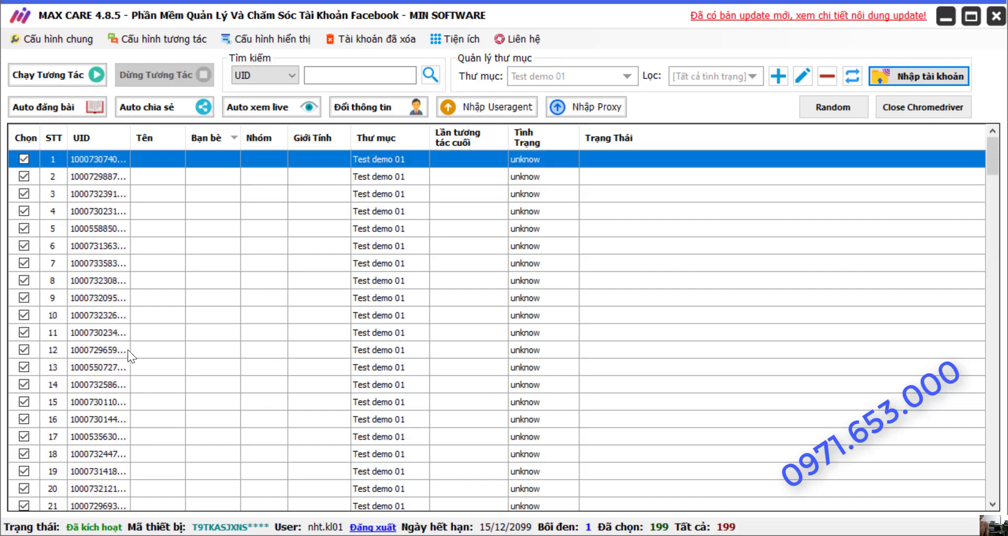
Step: Untick all accounts in the Test demo 01 folder and highlight only account row 8
right_click(216, 249)
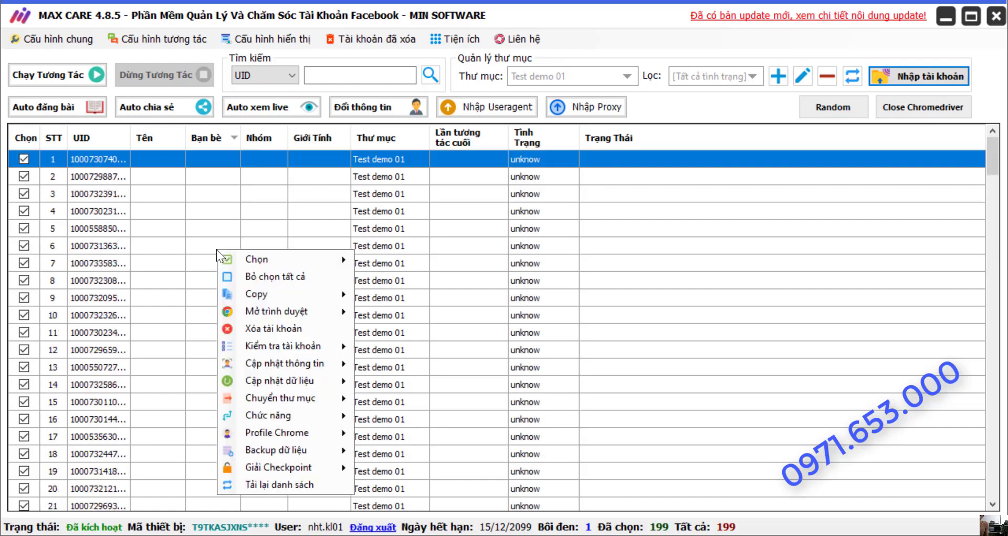
left_click(230, 276)
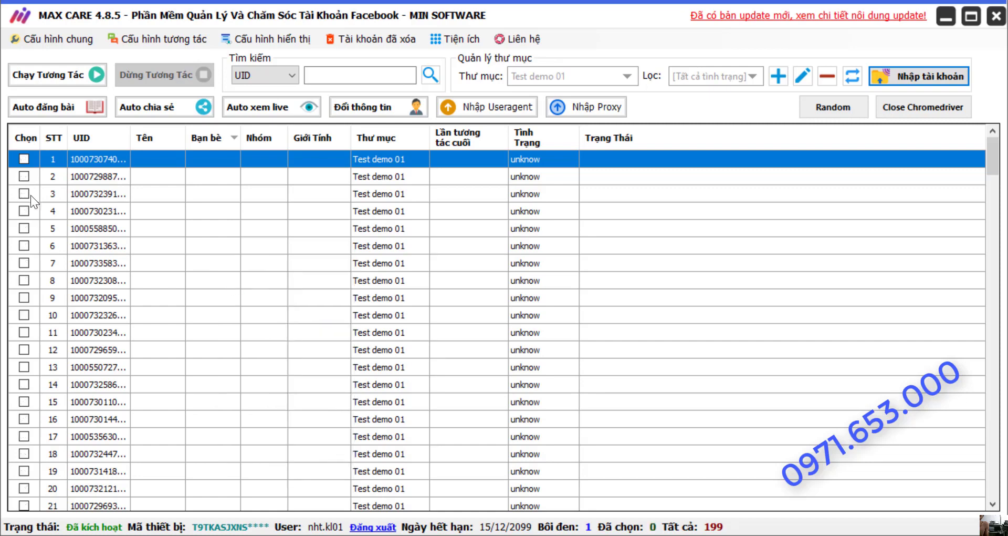
left_click(175, 284)
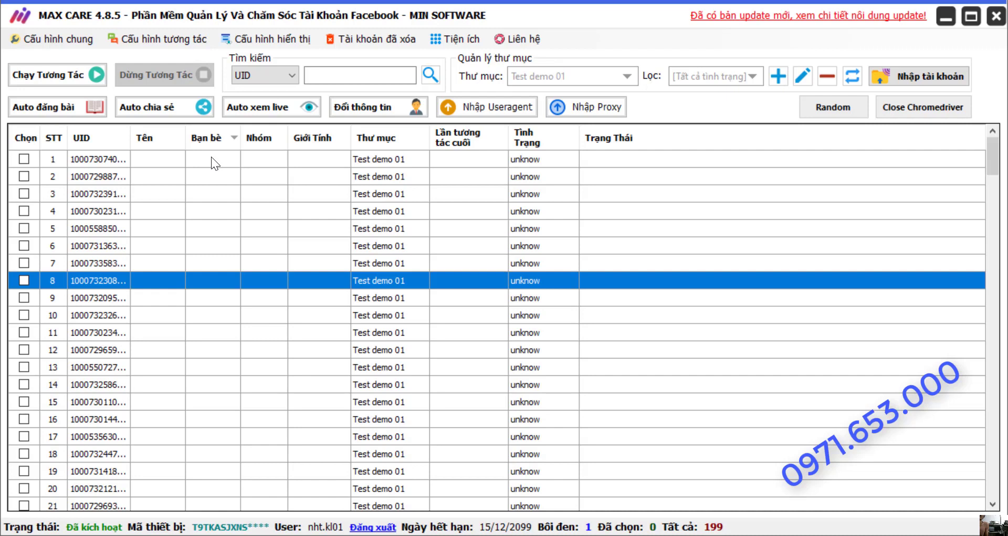
Step: Highlight account rows 1 to 20 and tick only the highlighted accounts
left_click_drag(211, 156, 194, 490)
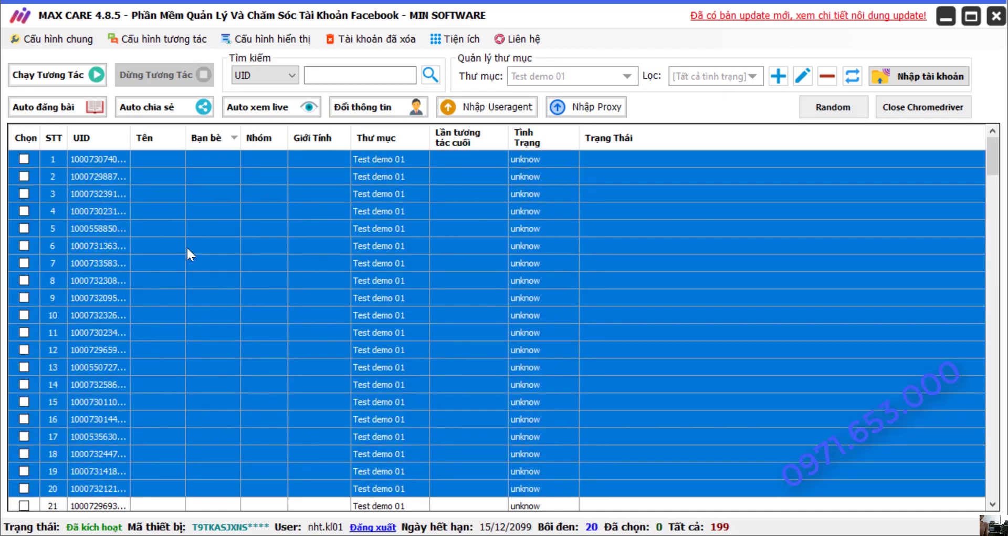
right_click(208, 252)
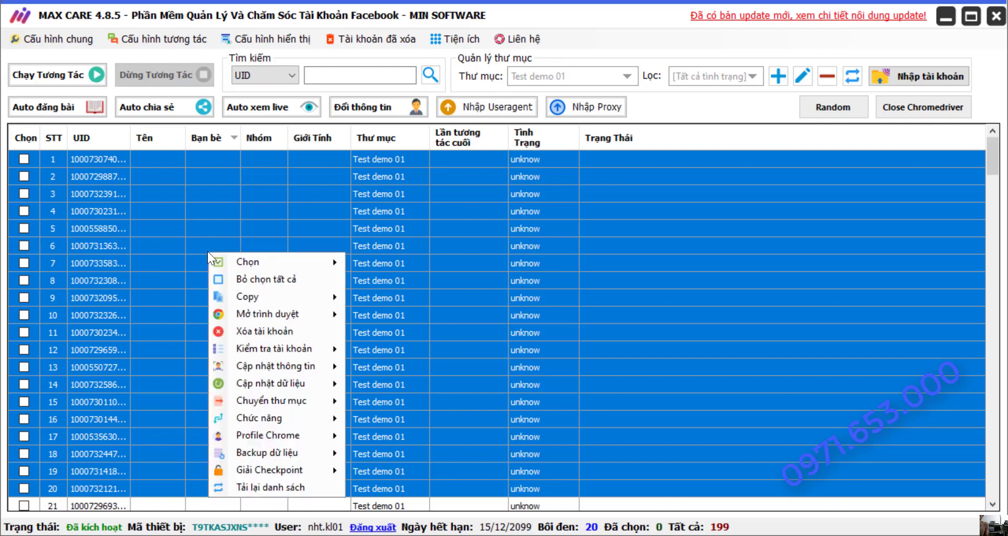
mouse_move(213, 259)
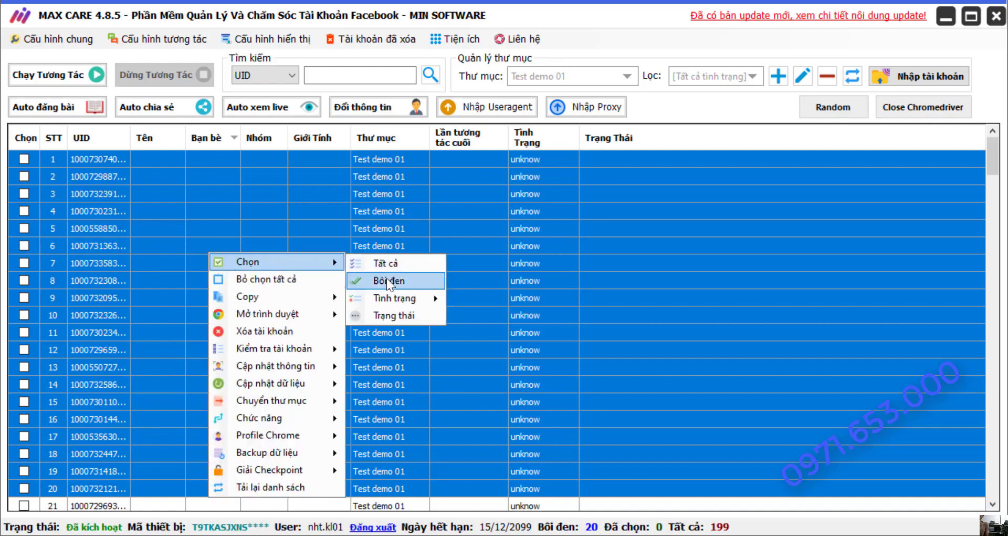
right_click(265, 217)
mouse_move(279, 226)
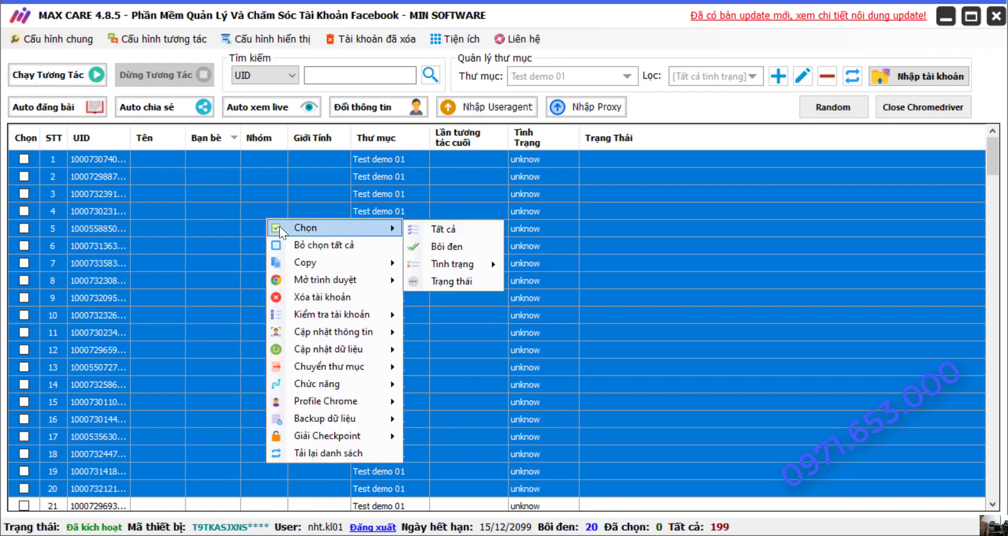
left_click(446, 246)
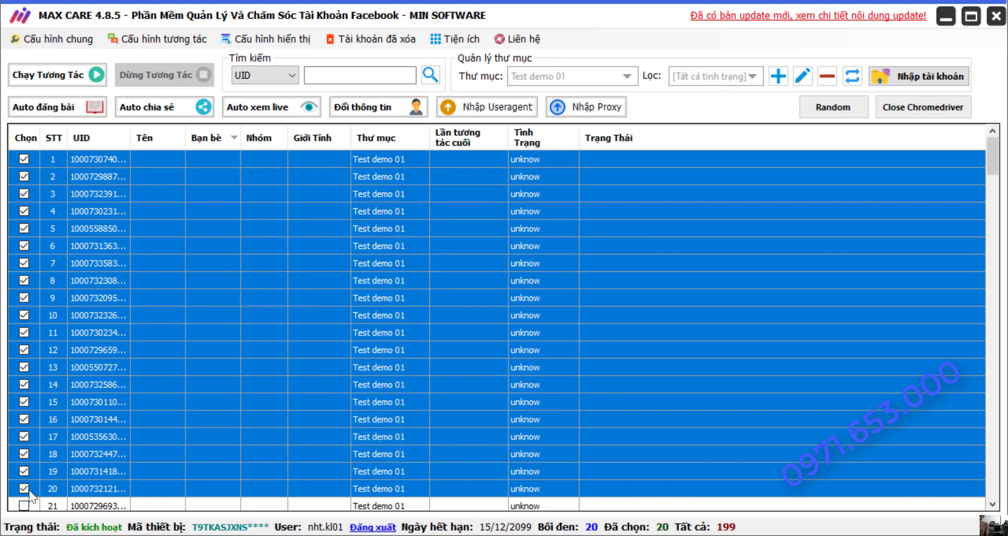
left_click(293, 278)
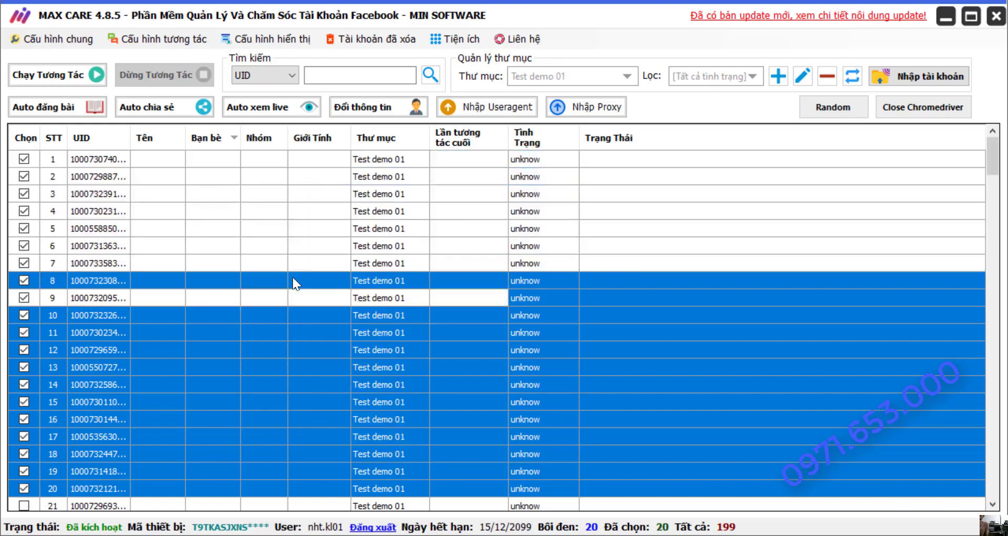
Step: Untick all accounts, highlight account rows 1 to 20 again, and tick the highlighted rows using the Bôi đen selection option
right_click(197, 229)
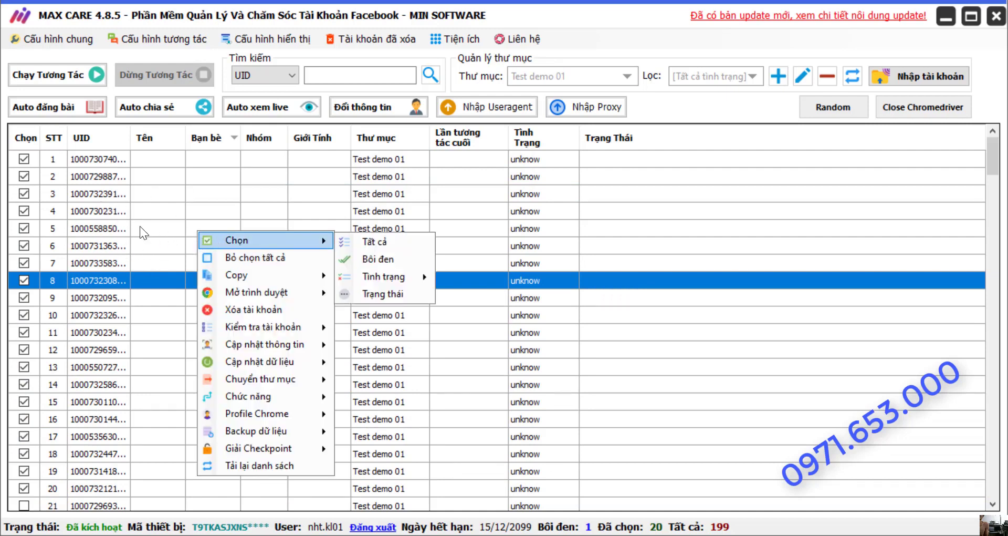
left_click(218, 257)
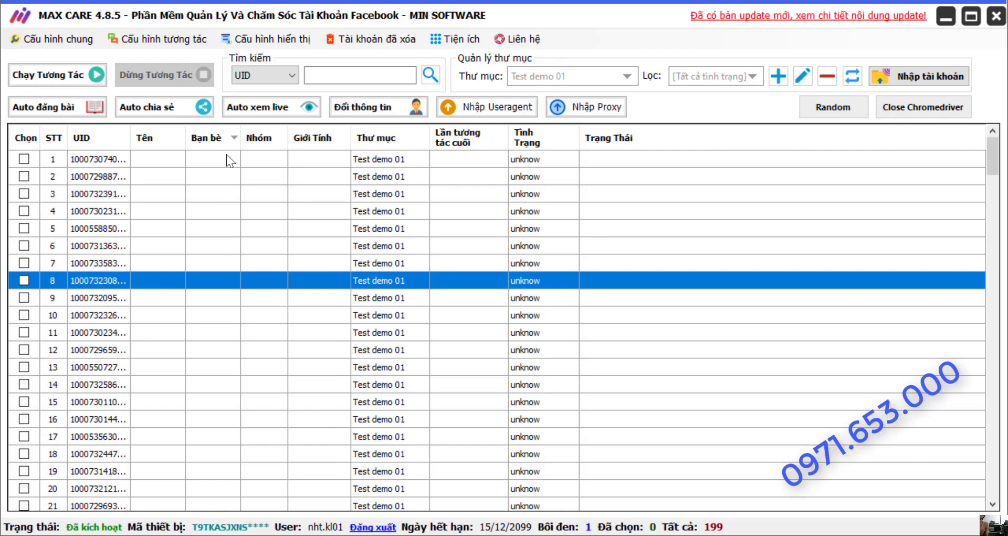
left_click_drag(226, 153, 231, 489)
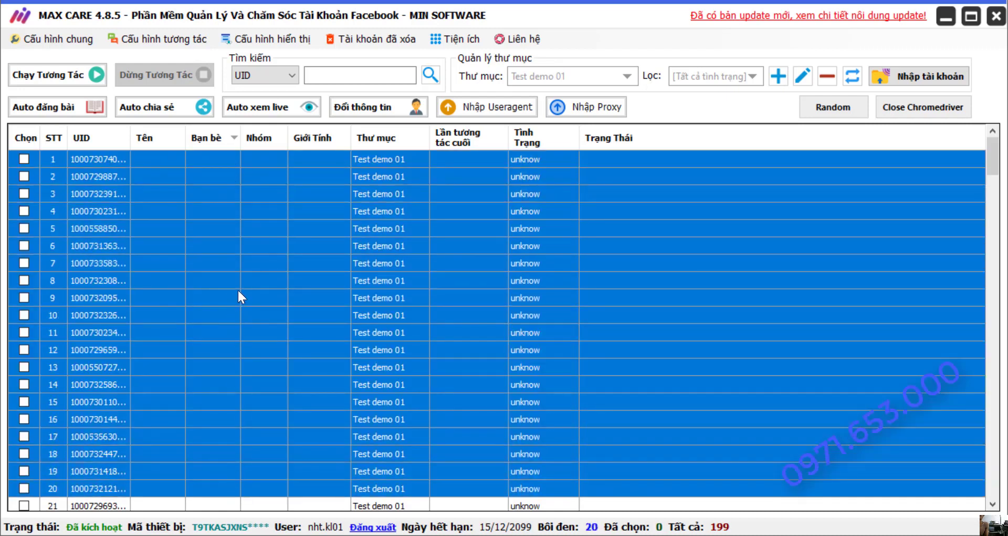
right_click(205, 205)
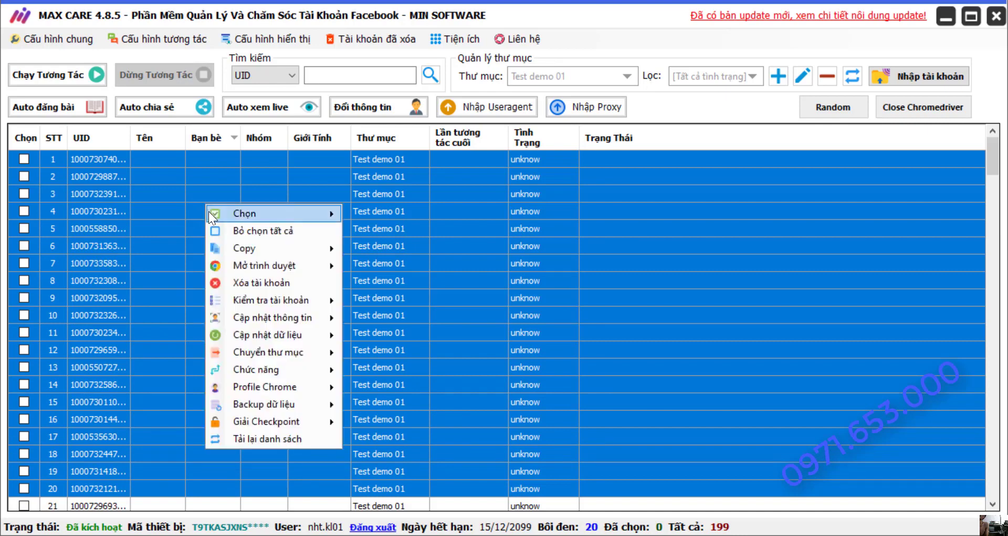
mouse_move(209, 212)
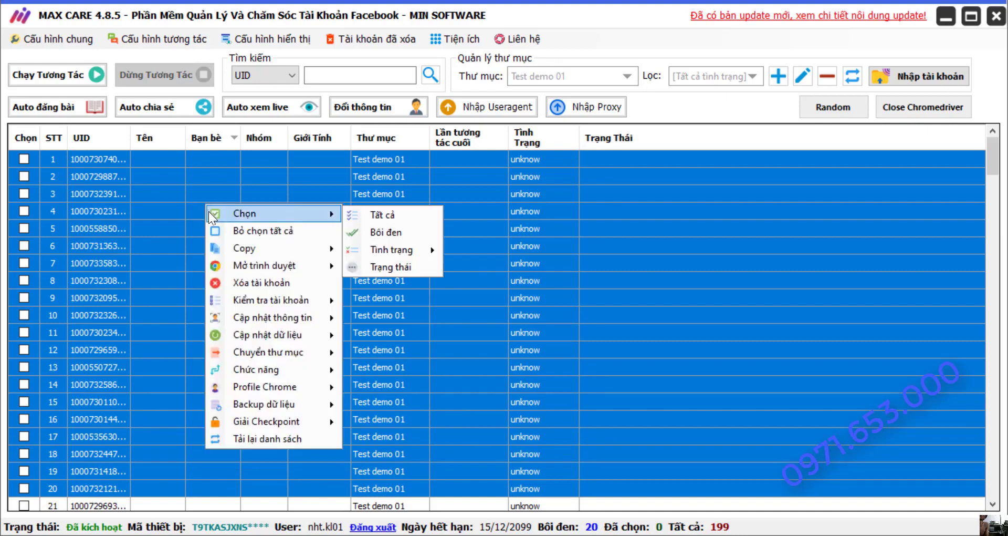
left_click(367, 228)
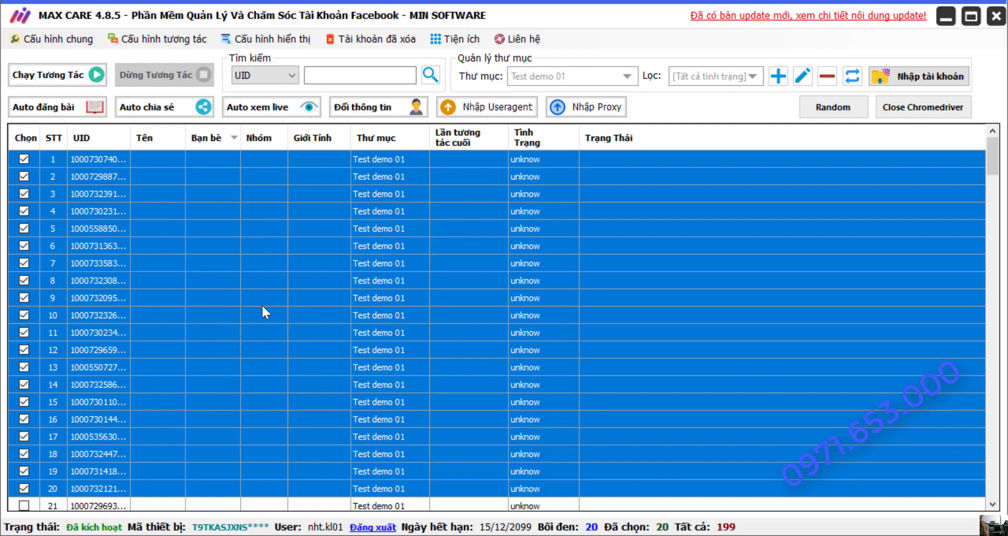
Step: Highlight only account row 9 and run Check Info UID on the ticked accounts in rows 1 to 20
right_click(261, 187)
left_click(96, 295)
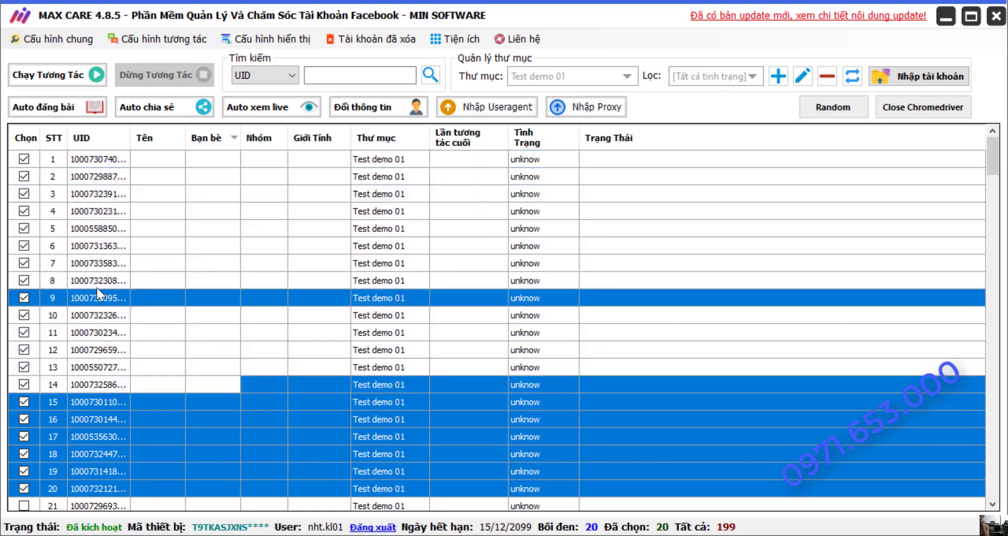
right_click(255, 225)
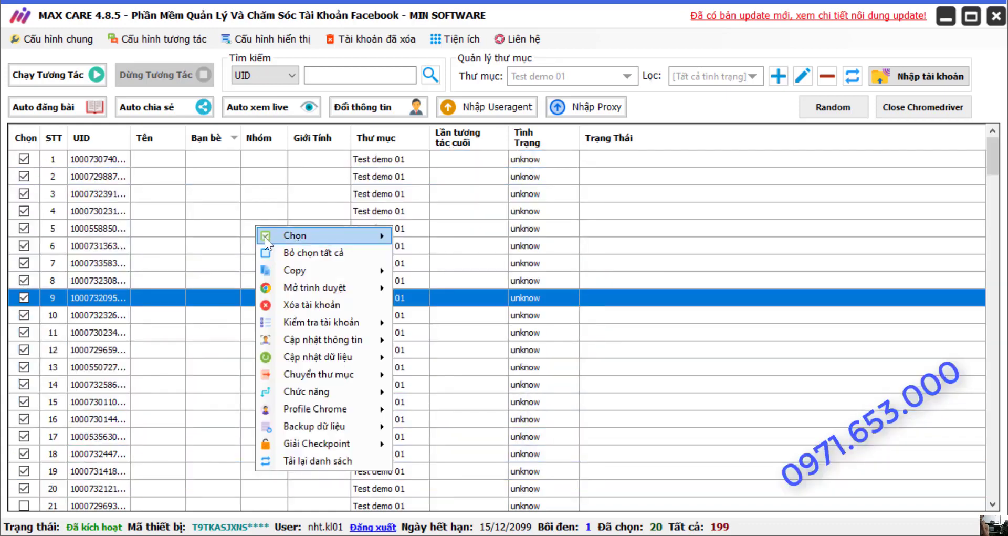
mouse_move(267, 237)
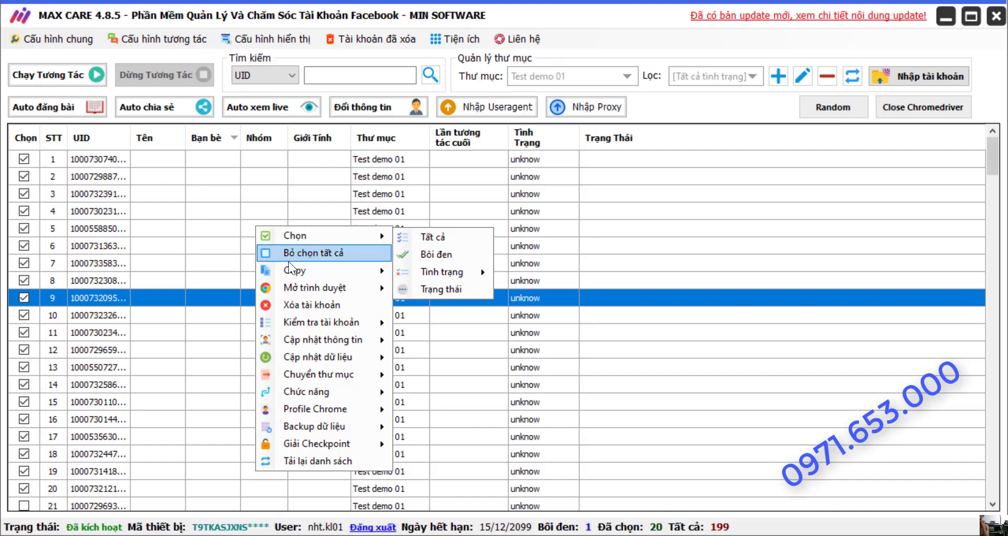
mouse_move(291, 268)
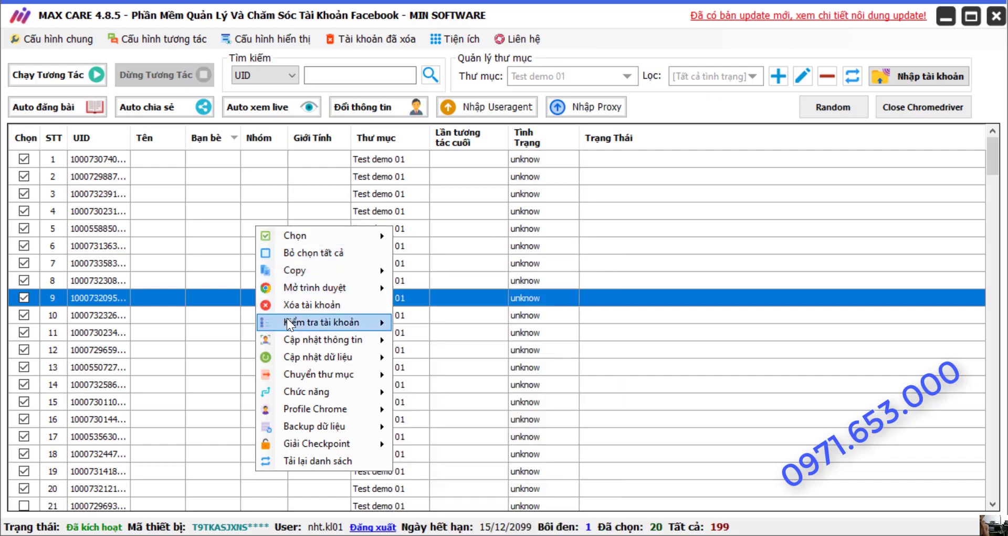
mouse_move(286, 319)
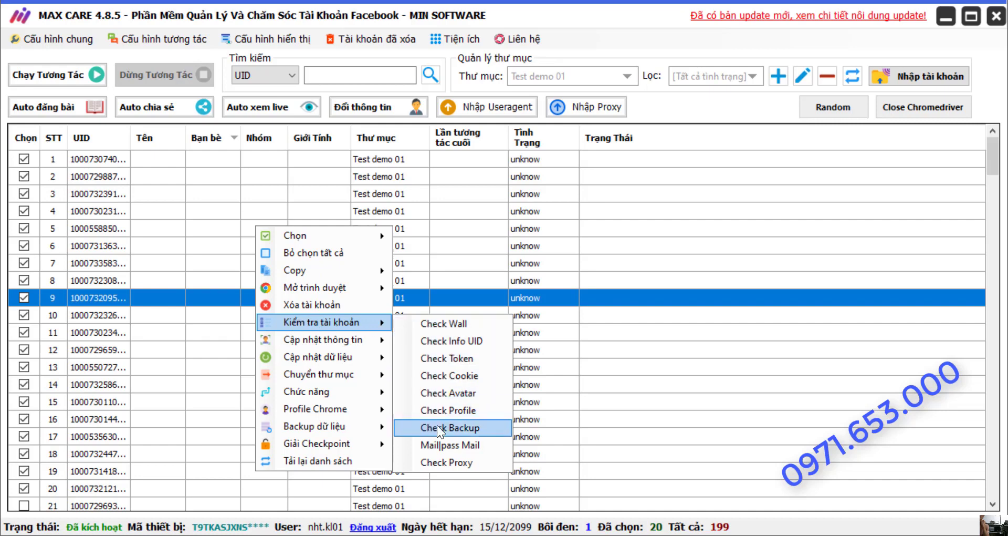
left_click(413, 342)
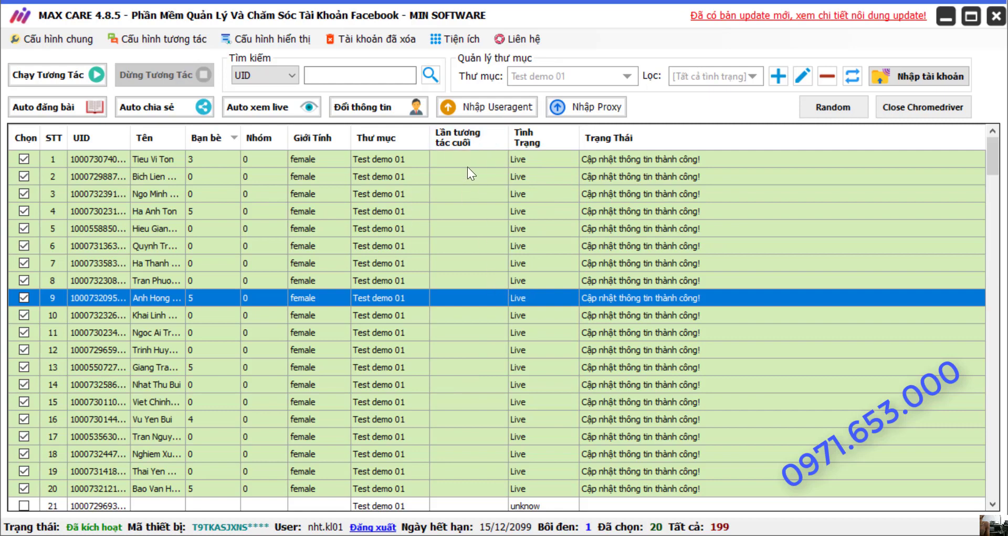
Step: Untick all accounts and highlight account rows 21 to 40
scroll(439, 385, "down", 4)
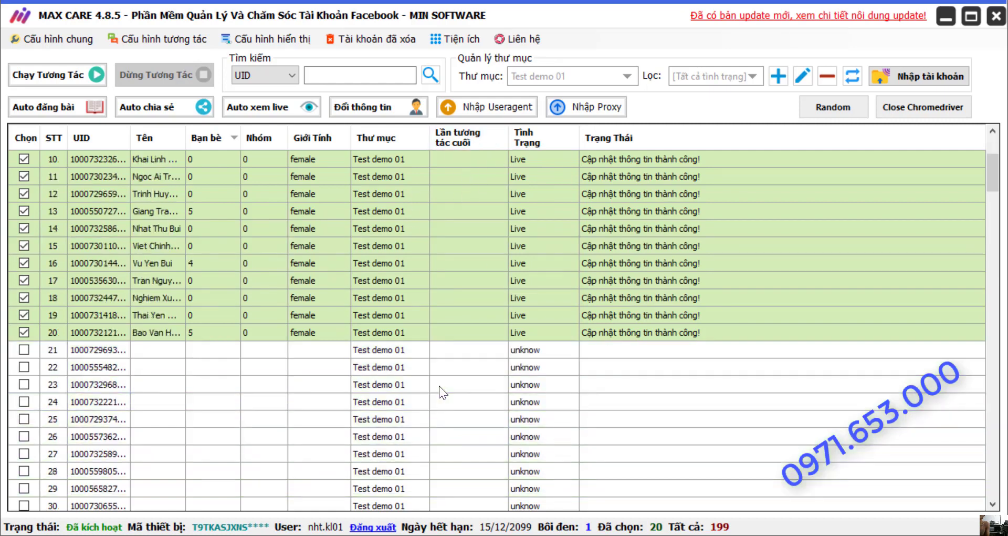
right_click(322, 332)
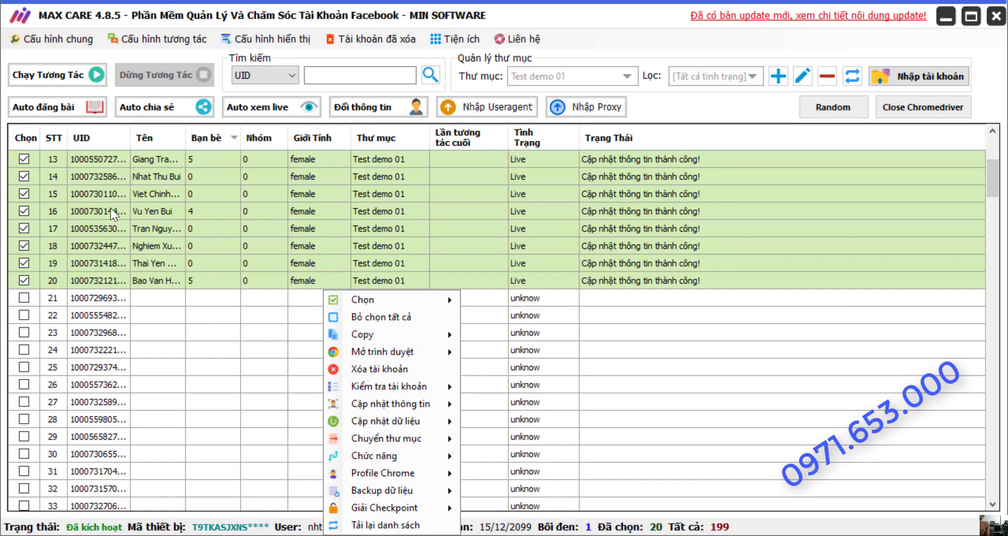
left_click(395, 318)
left_click_drag(269, 296, 265, 531)
Step: Tick every account in the Test demo 01 folder using the Tất cả selection option
right_click(269, 382)
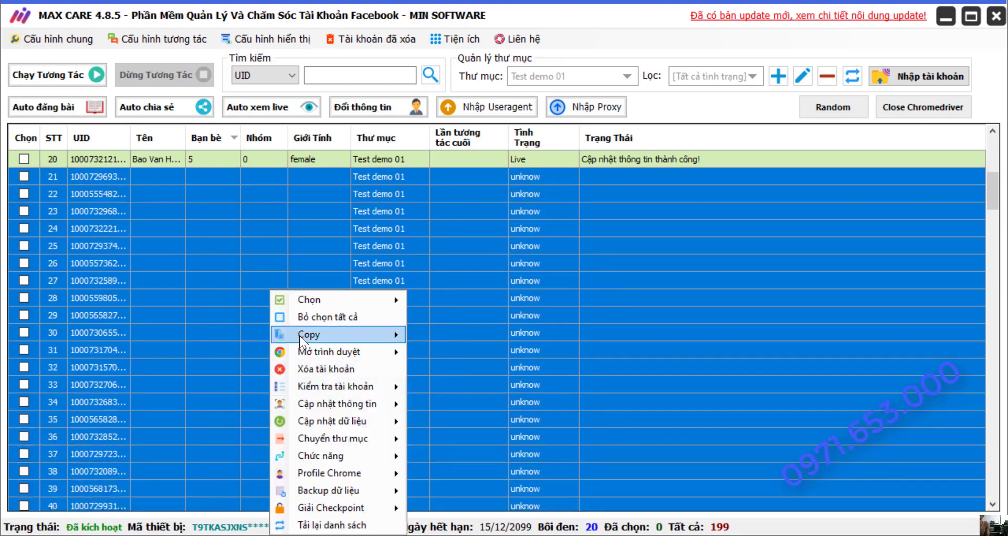
mouse_move(323, 299)
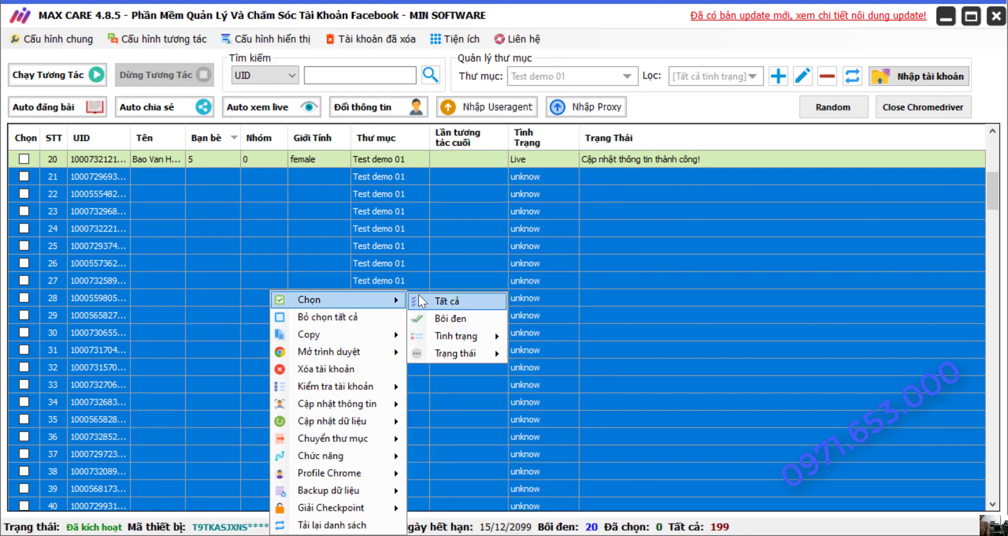
left_click(426, 297)
scroll(282, 302, "up", 3)
scroll(281, 301, "up", 2)
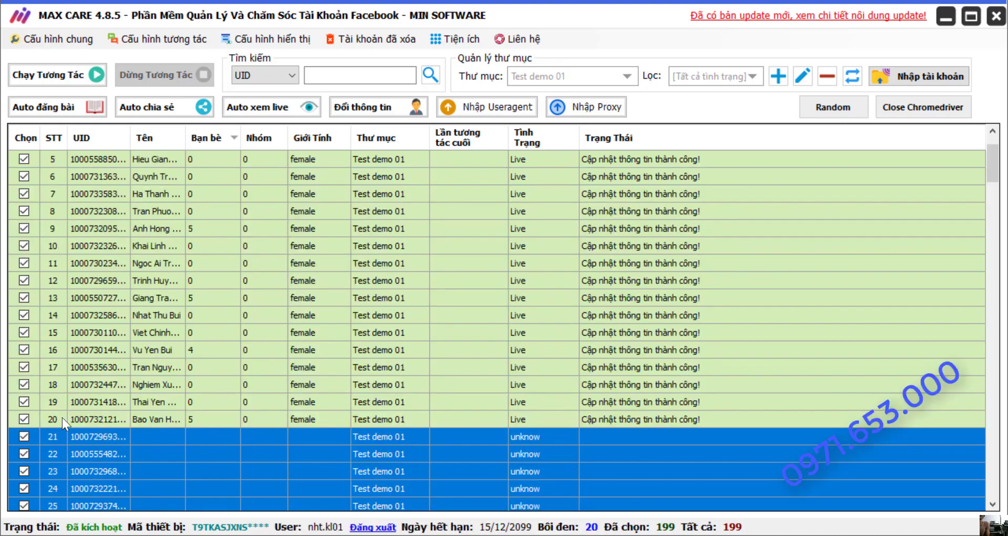
Step: Untick the already checked accounts in rows 1 to 20 one by one, leaving all accounts from row 21 onward ticked
left_click(23, 419)
left_click(24, 400)
left_click(23, 384)
left_click(23, 350)
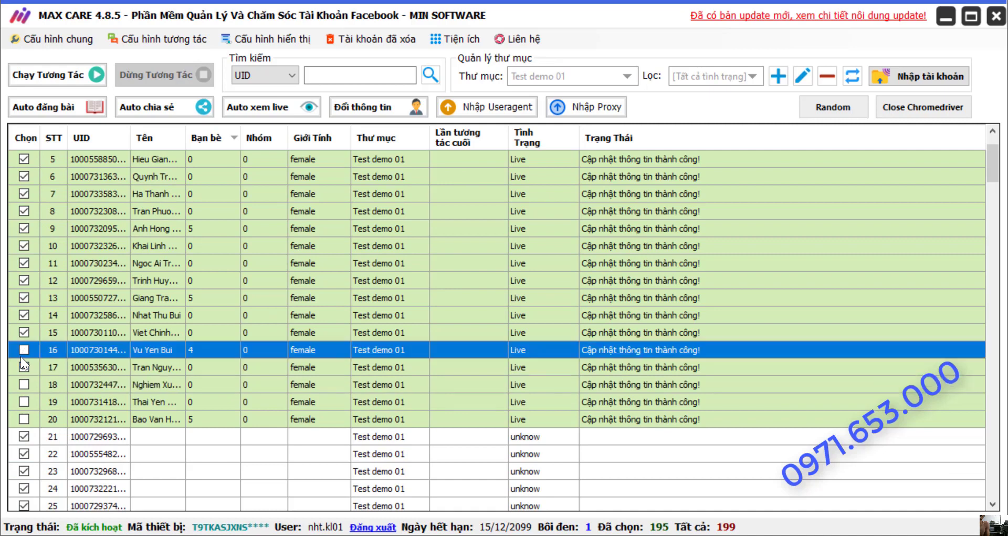
left_click(24, 366)
left_click(23, 332)
left_click(24, 315)
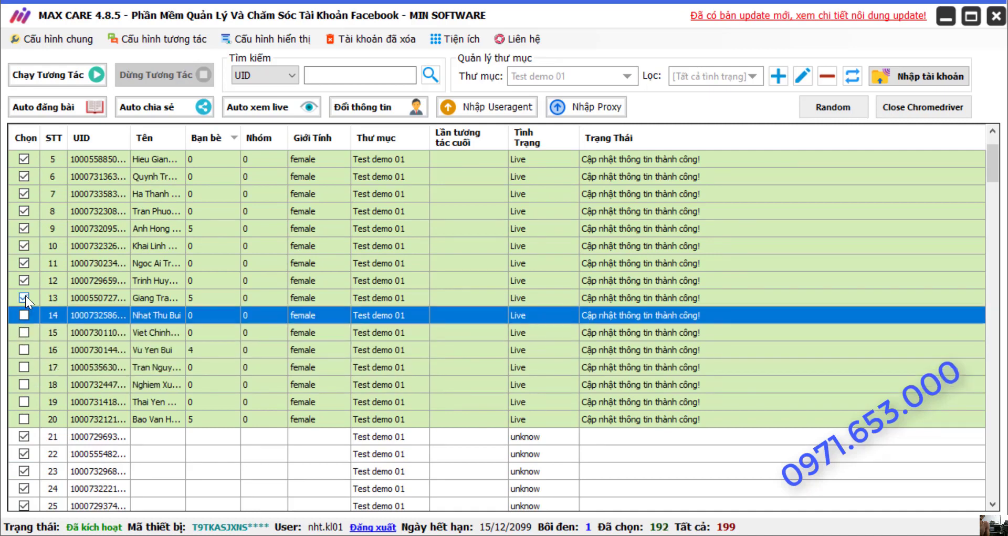
left_click(24, 298)
left_click(24, 281)
left_click(24, 263)
left_click(23, 245)
left_click(24, 227)
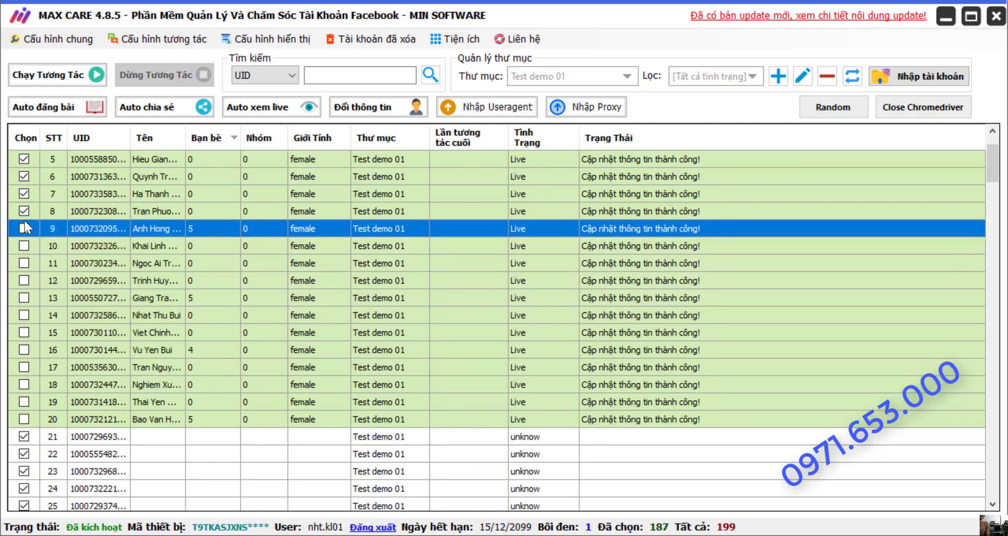
left_click(24, 211)
left_click(24, 194)
left_click(24, 176)
left_click(24, 159)
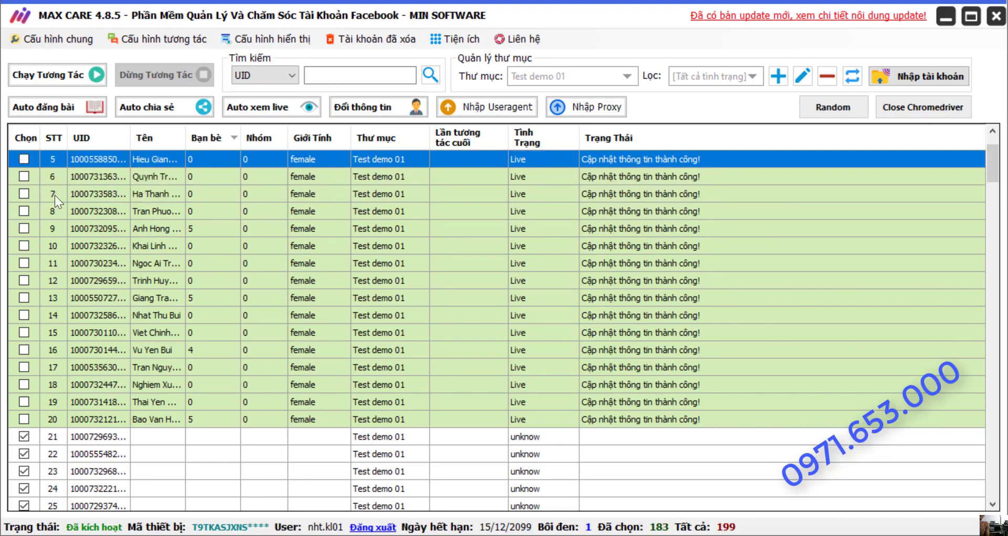
scroll(27, 173, "up", 2)
left_click(30, 207)
left_click(25, 191)
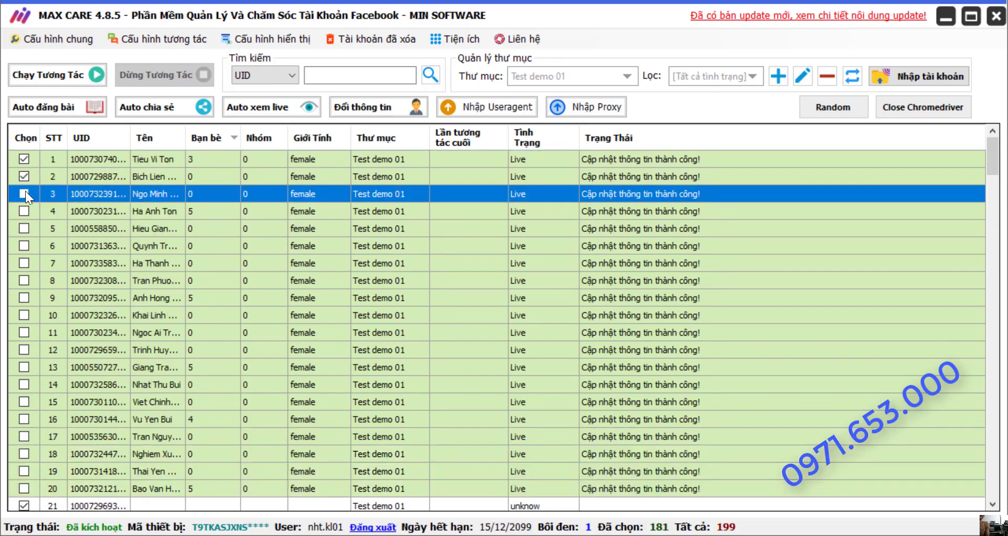
left_click(26, 171)
left_click(21, 162)
Step: Run Check Info UID on the ticked accounts from row 21 onward and stop the running process
scroll(317, 315, "down", 7)
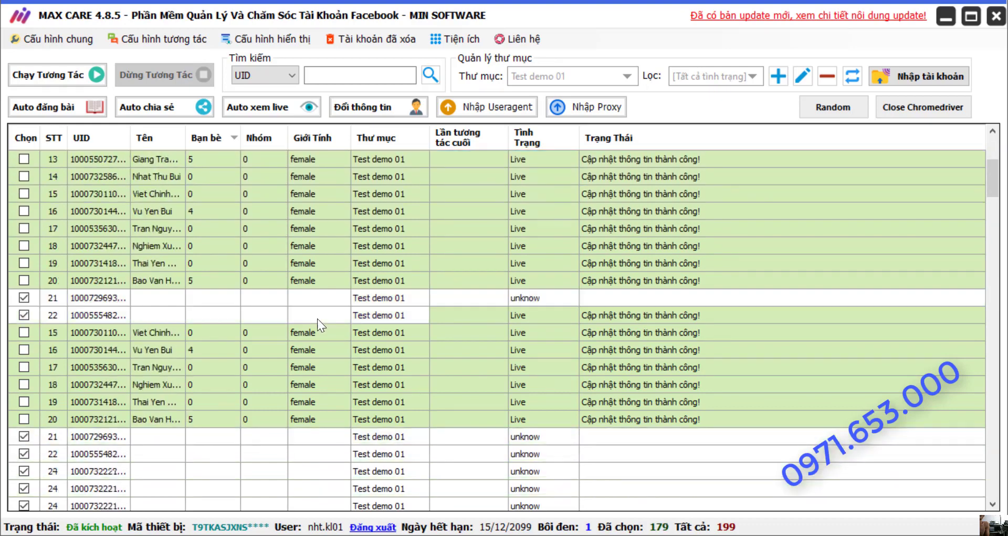
scroll(236, 247, "up", 1)
right_click(205, 321)
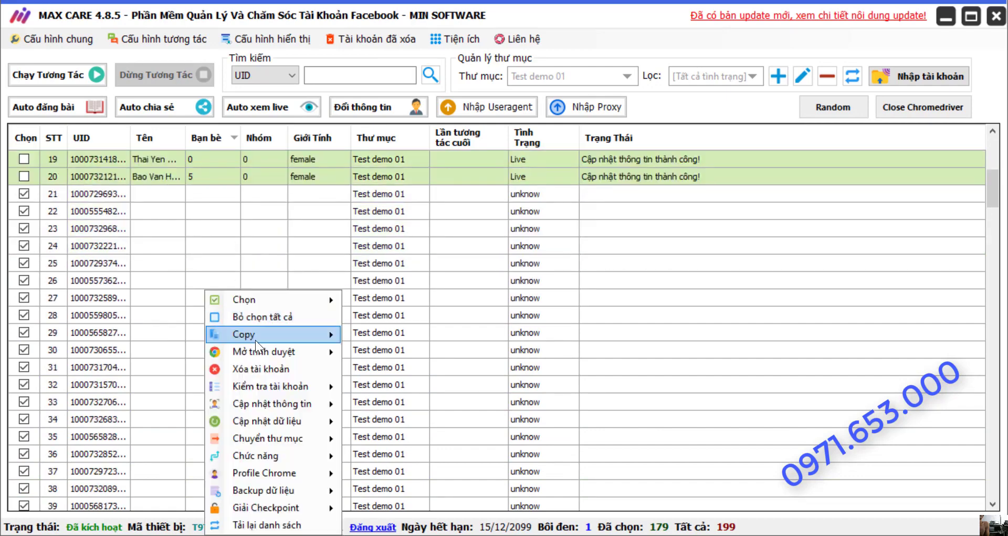
mouse_move(243, 386)
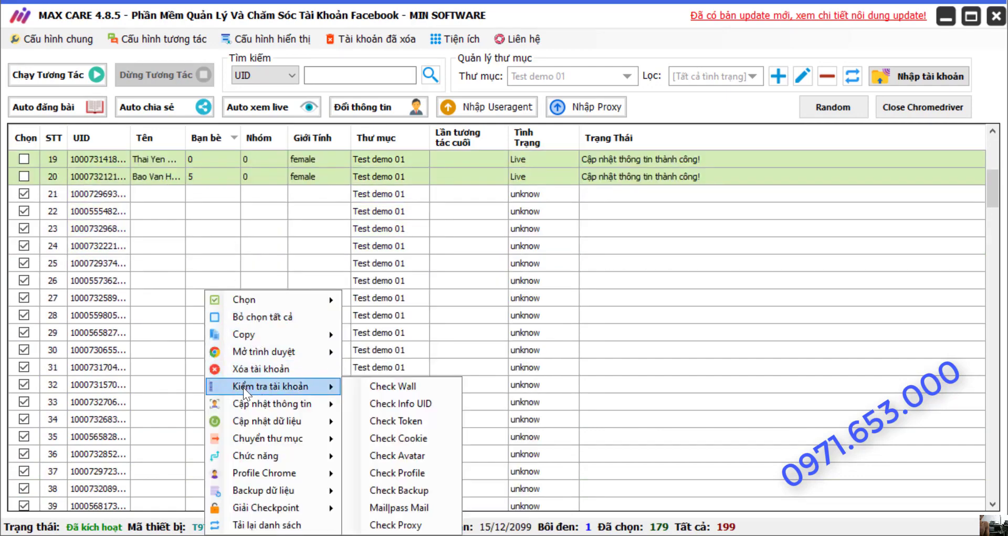
left_click(418, 405)
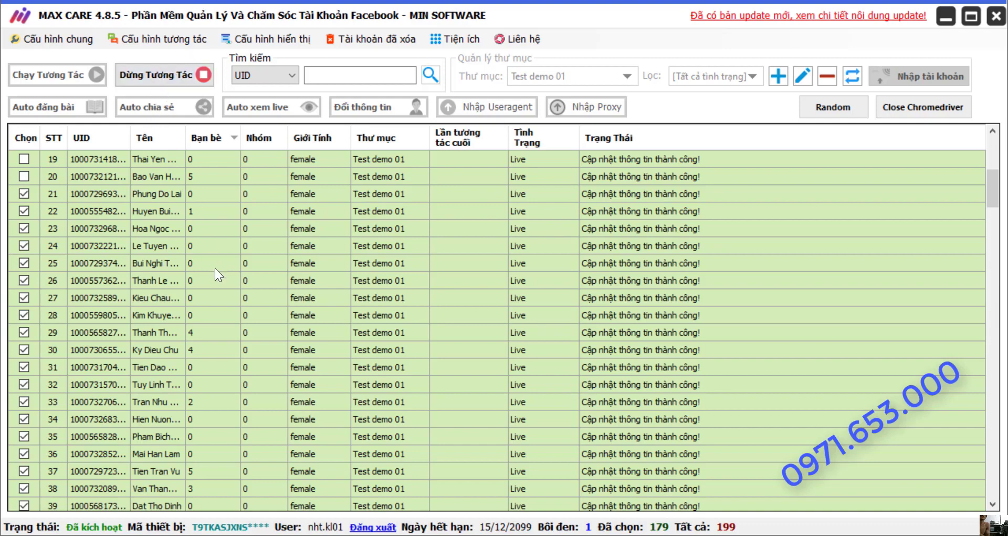
left_click(157, 78)
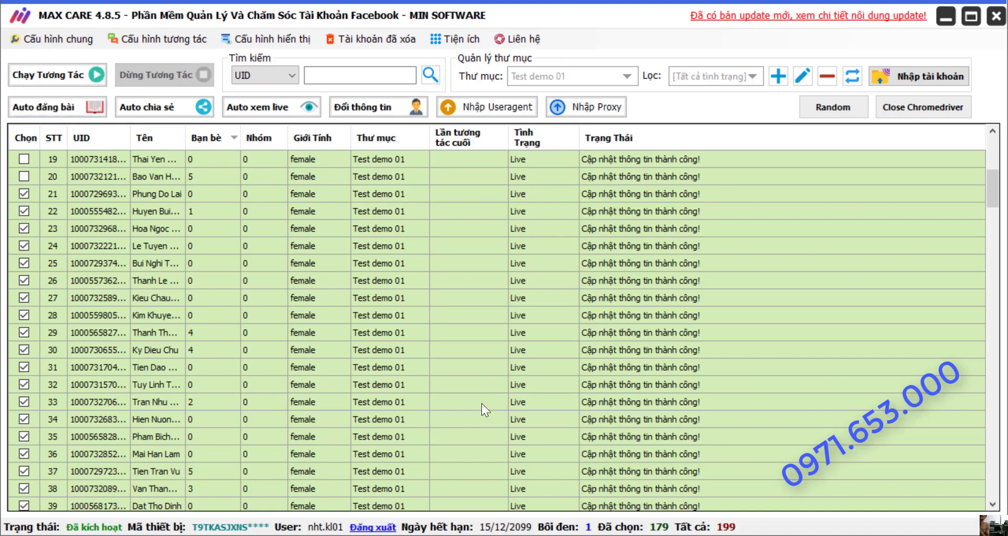
Step: Look through the accounts' check results and sort the list by Tình Trạng with the Die accounts first
left_click(492, 349)
scroll(531, 289, "up", 6)
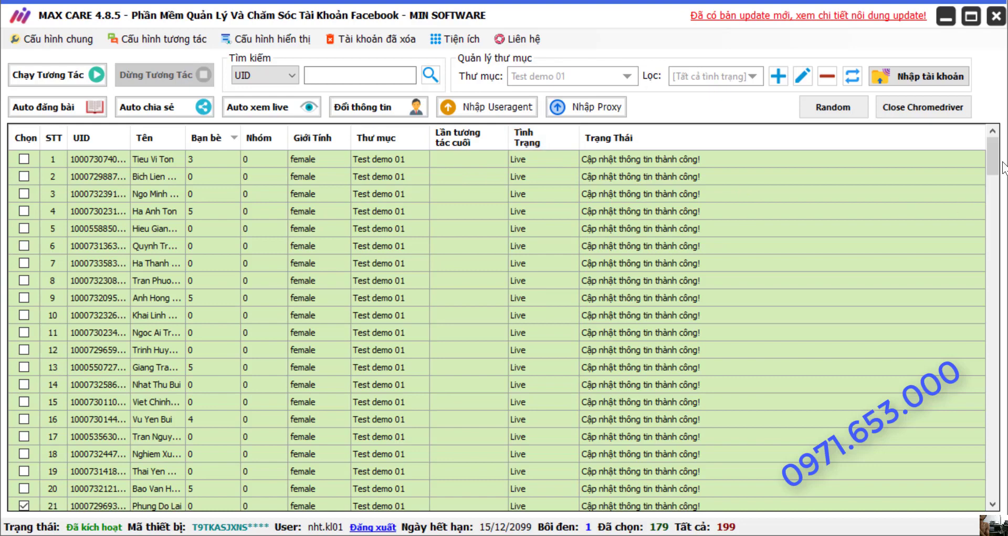
left_click_drag(996, 159, 989, 283)
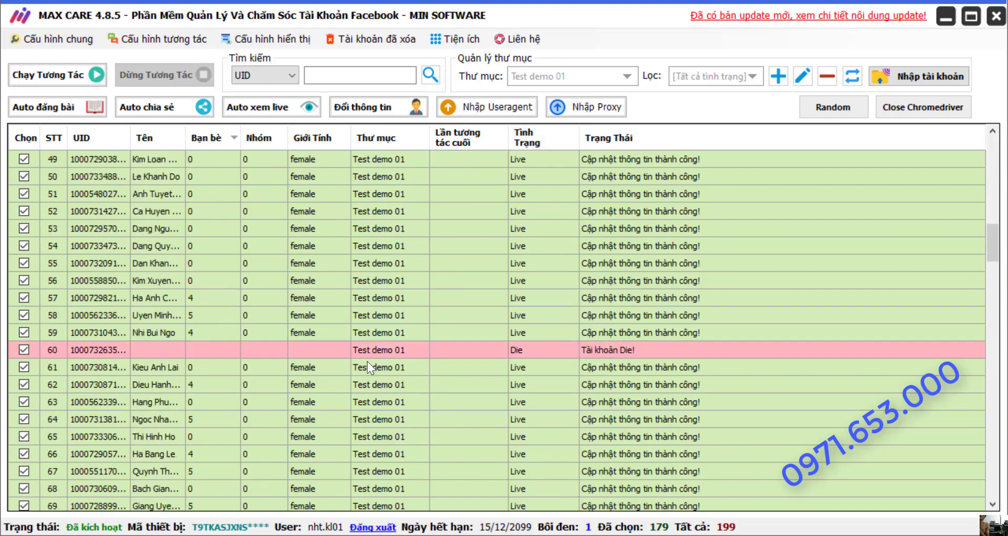
scroll(559, 348, "up", 16)
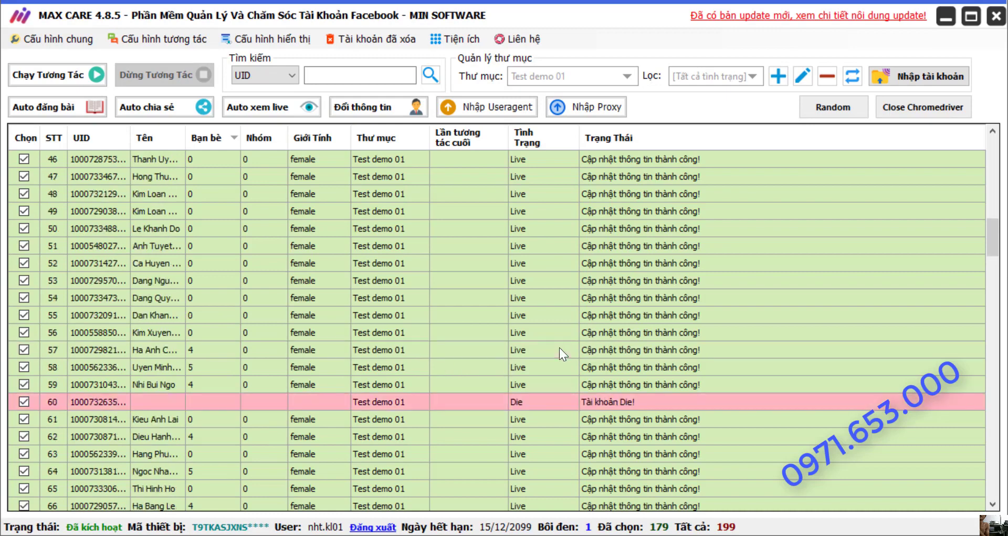
left_click(534, 133)
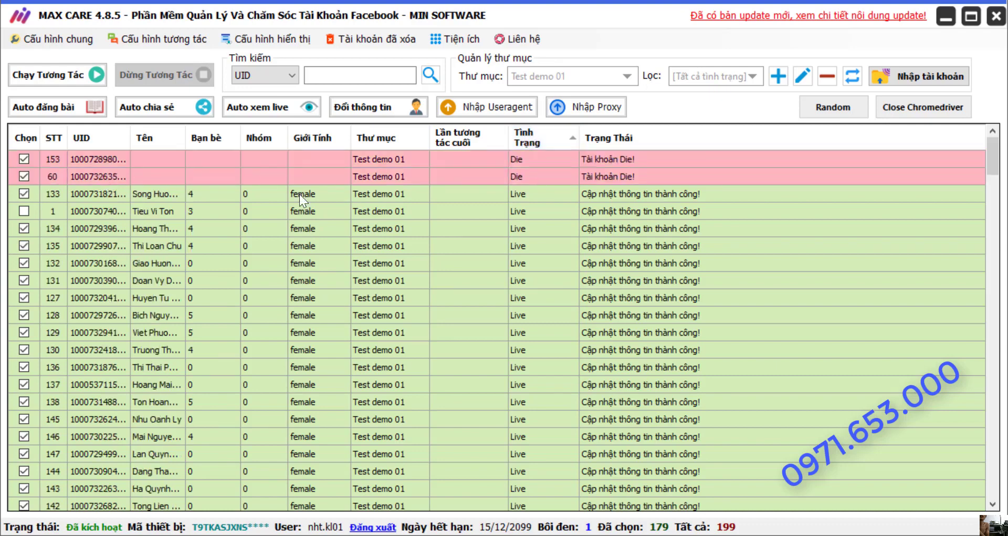
Step: Untick all accounts and tick only the two Die accounts, numbers 153 and 60
right_click(194, 263)
right_click(171, 201)
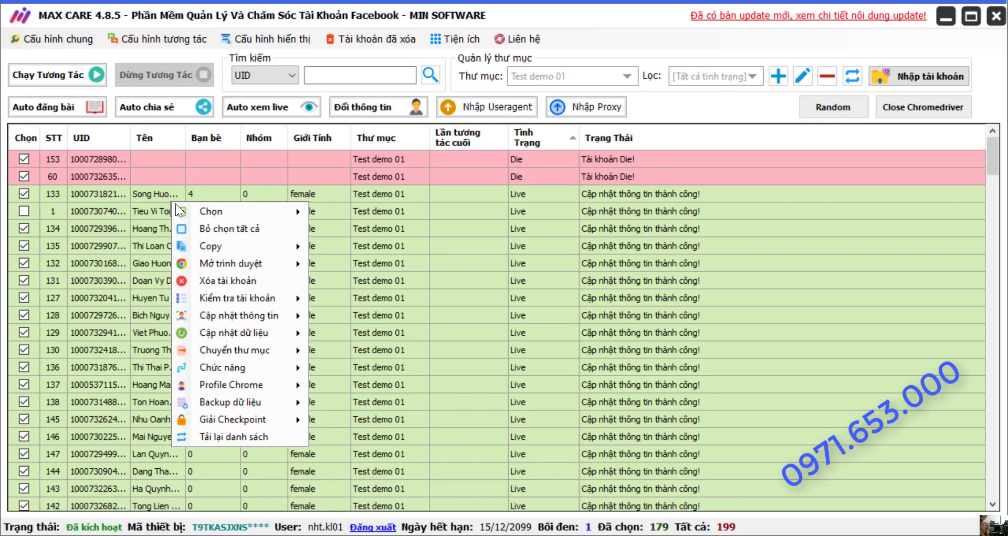
left_click(194, 231)
left_click(30, 154)
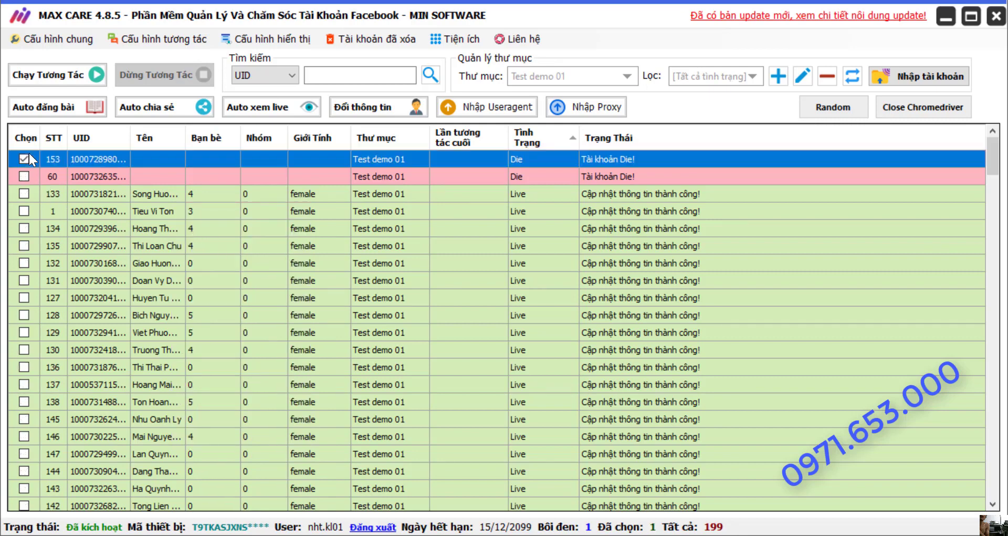
left_click(26, 174)
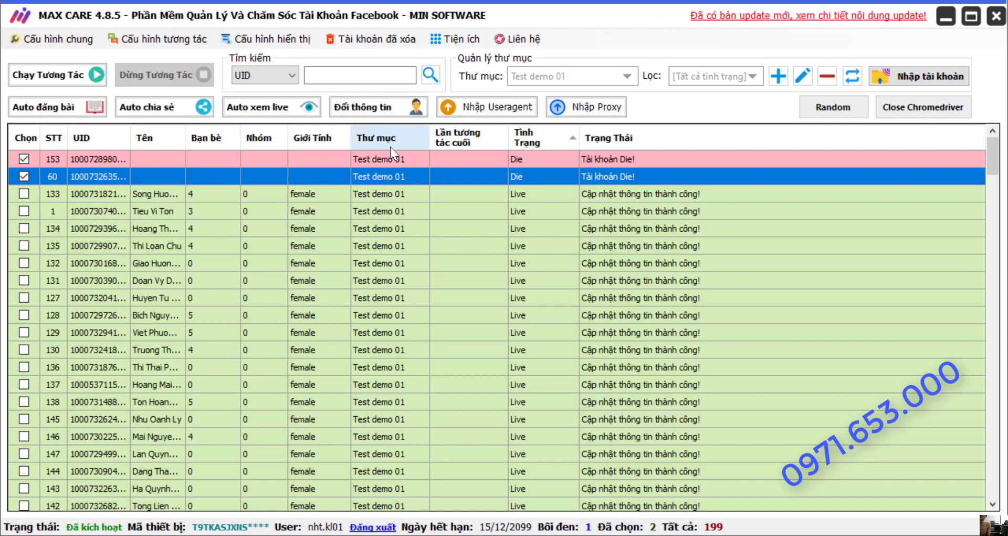
Step: Delete the two ticked Die accounts from the Test demo 01 folder and confirm the deletion
right_click(379, 166)
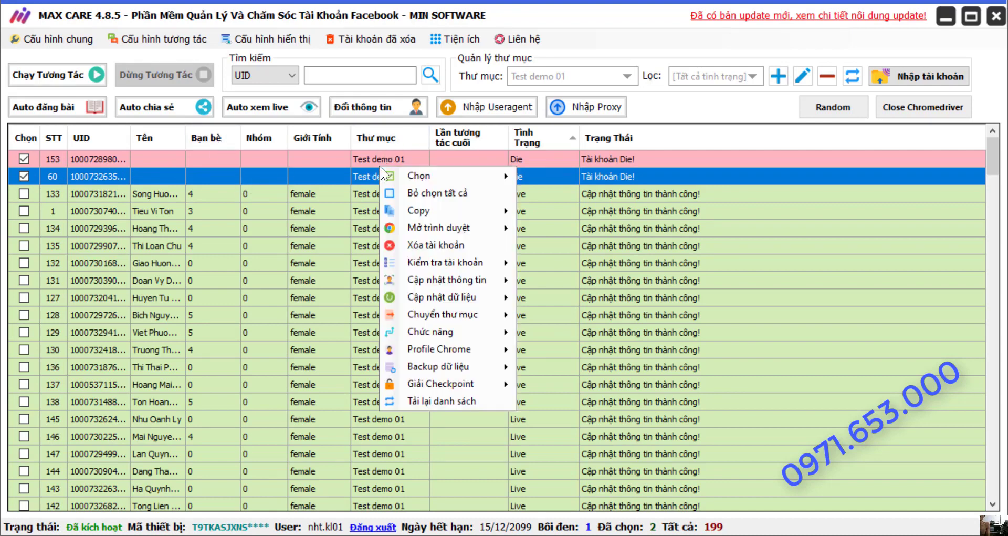
left_click(404, 246)
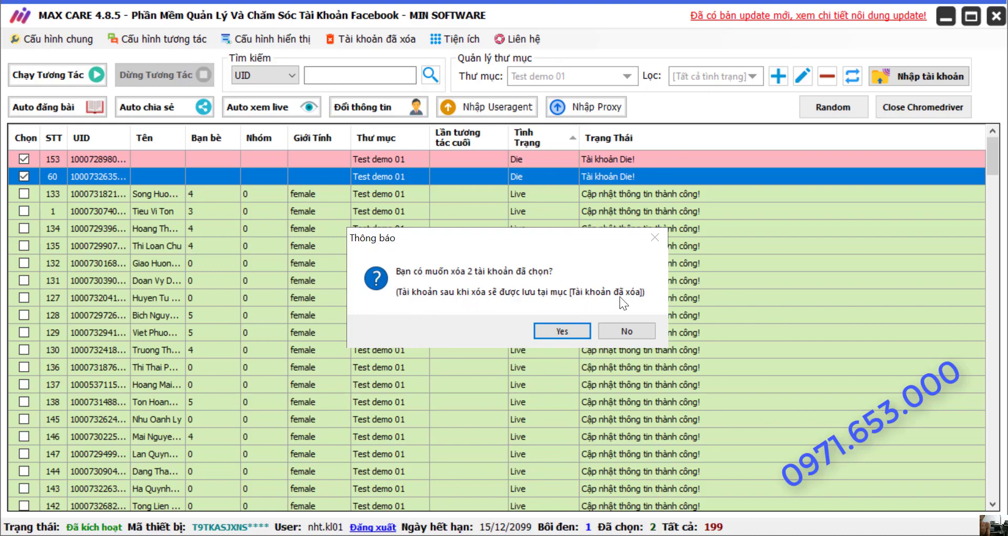
left_click(550, 330)
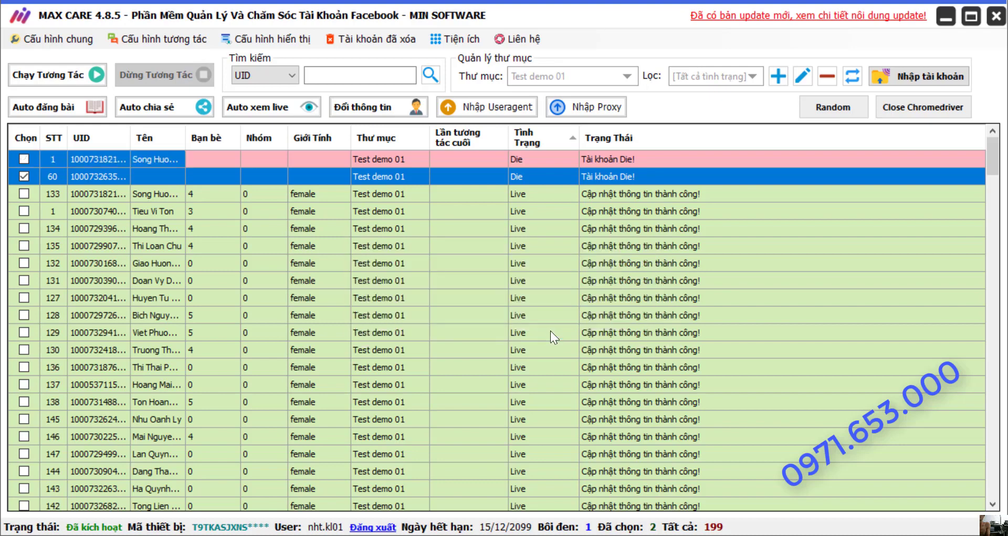
left_click(351, 302)
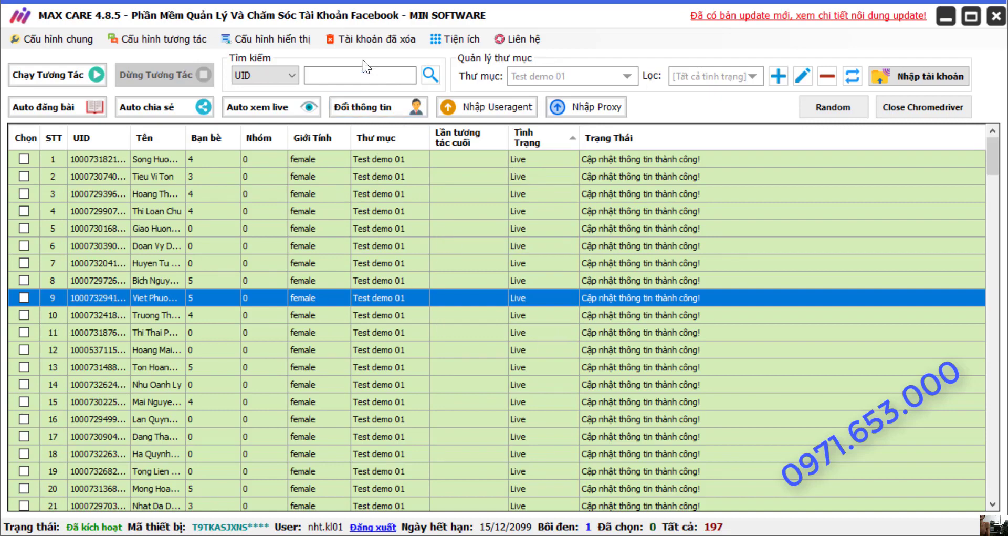
Step: Open the deleted accounts list and look through its entries down to the most recently removed ones
left_click(371, 39)
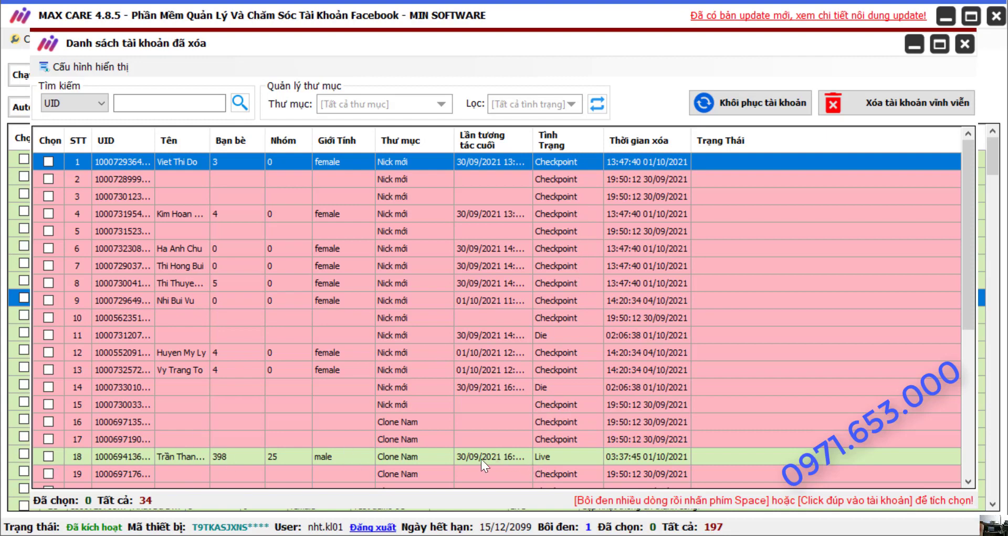
scroll(562, 434, "down", 3)
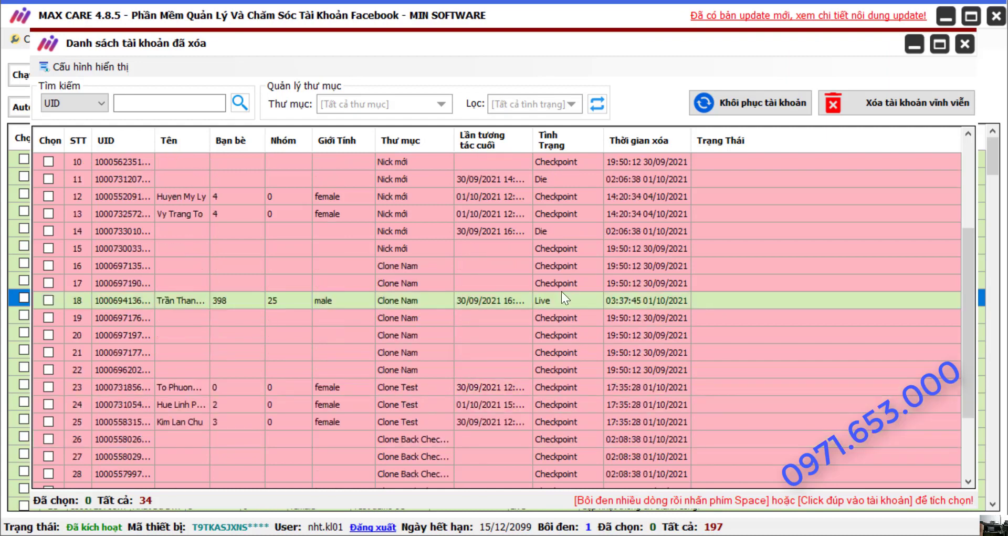
scroll(547, 306, "down", 2)
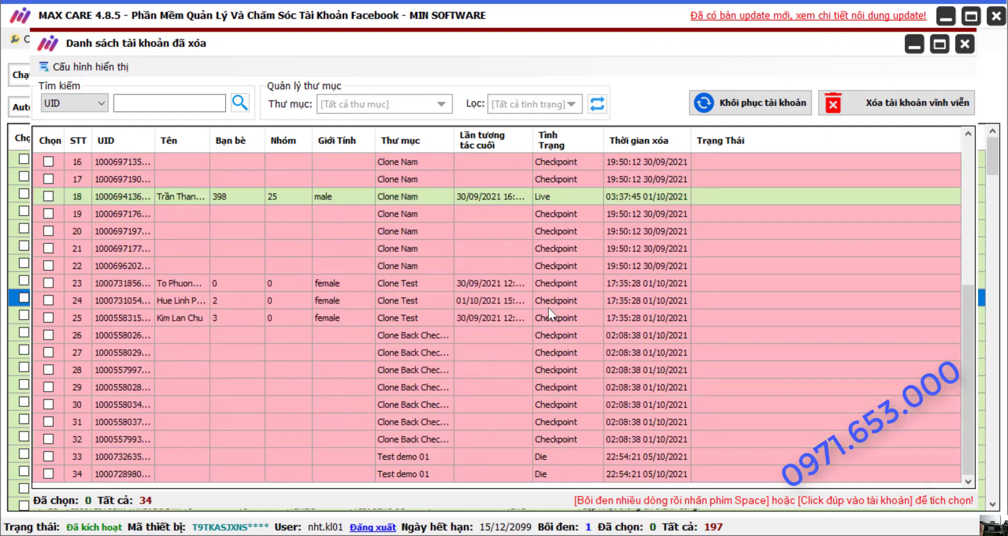
scroll(548, 307, "up", 4)
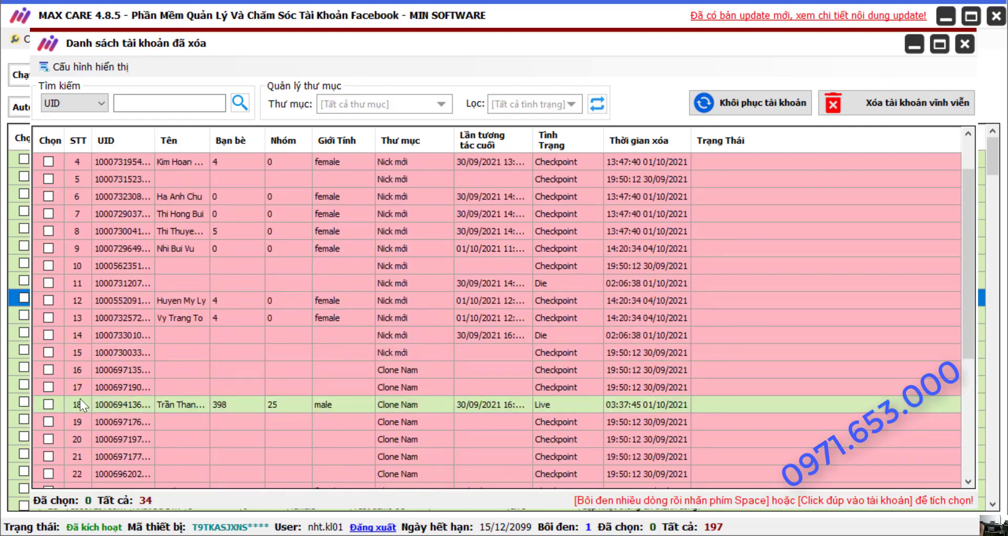
Step: Examine the restore options Khôi phục về thư mục cũ and Chuyển sang thư mục khác for the deleted Live account, and close the deleted accounts list
left_click(48, 404)
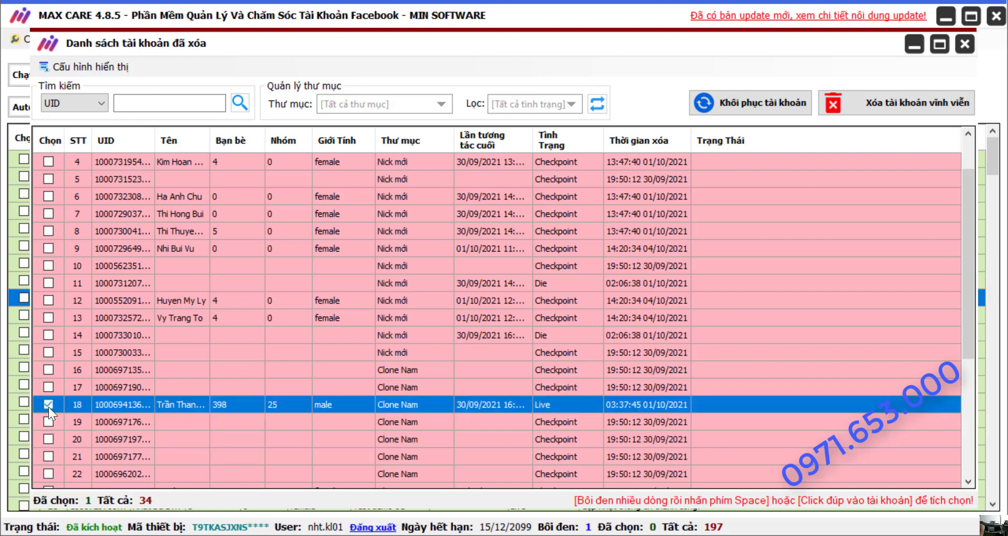
right_click(333, 408)
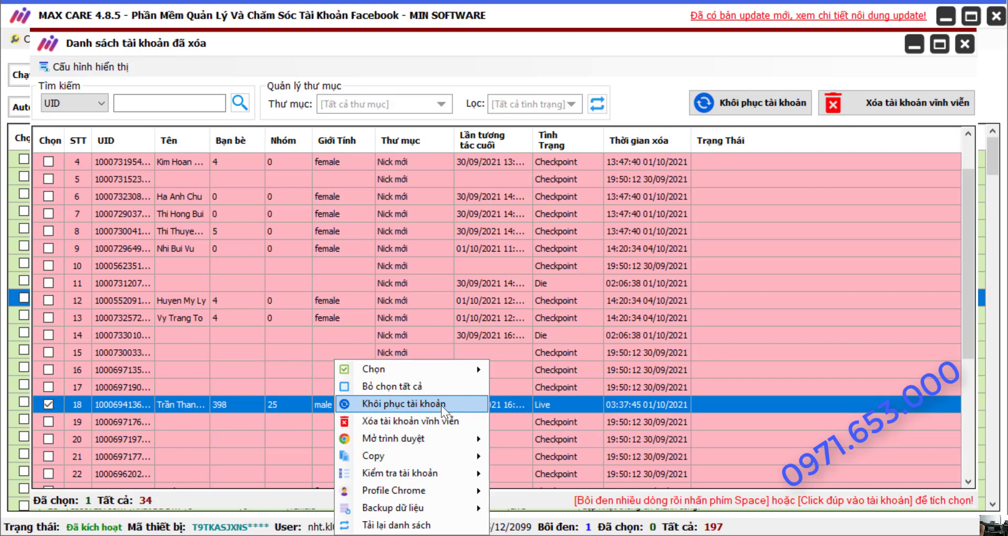
left_click(426, 401)
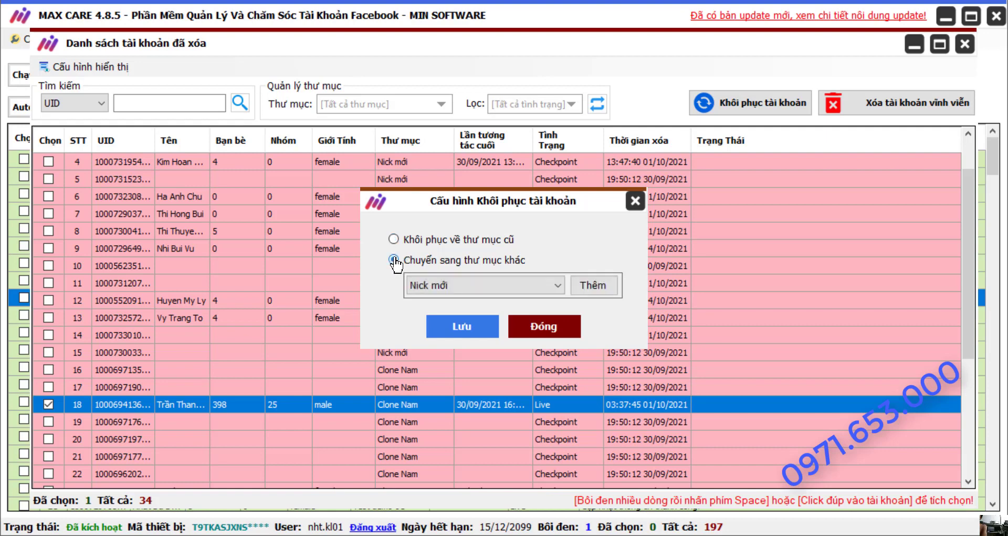
left_click(394, 261)
left_click(472, 288)
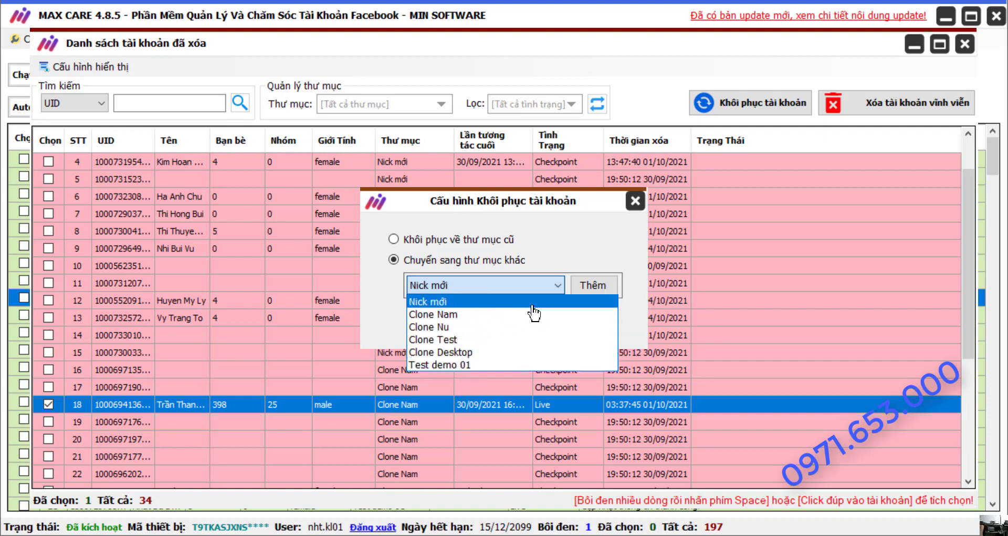
left_click(394, 239)
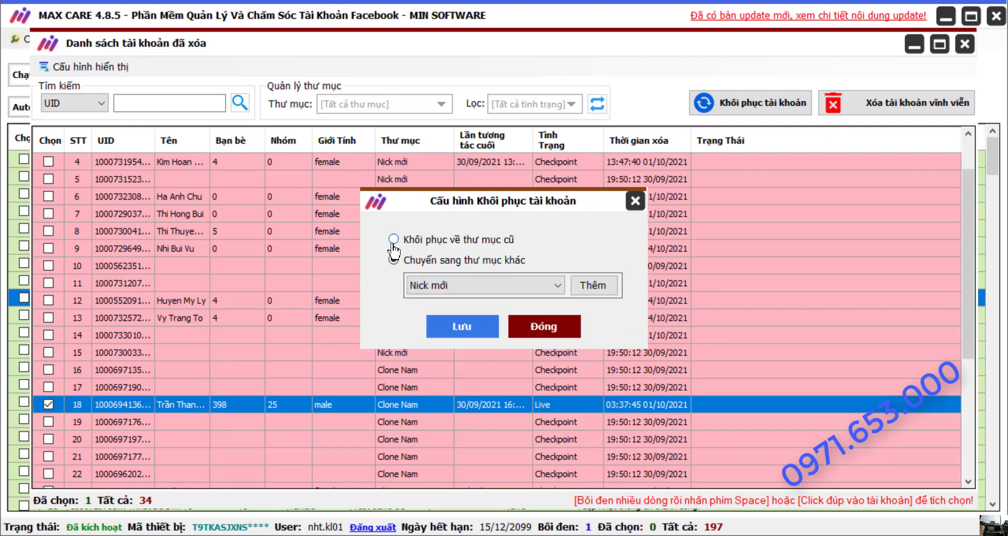
left_click(394, 239)
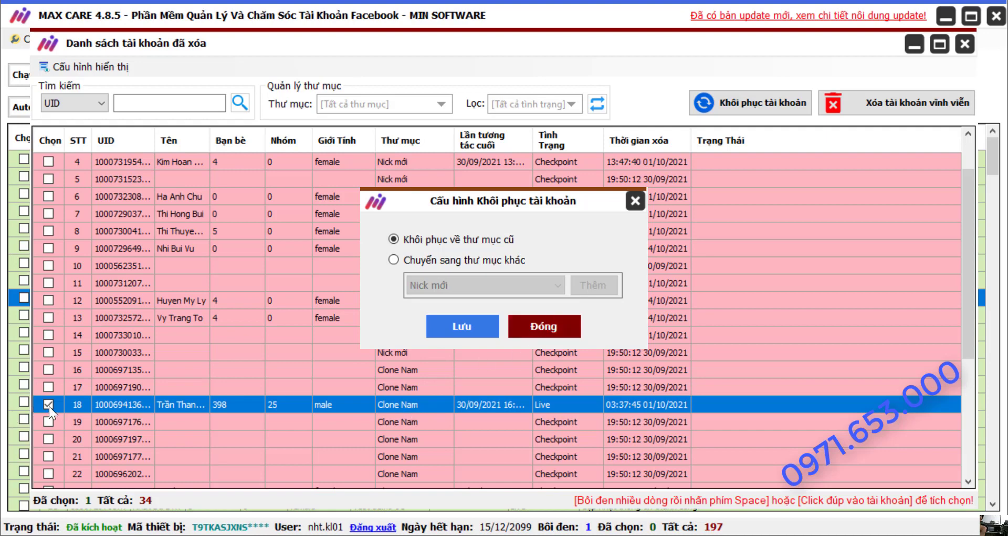
left_click(553, 328)
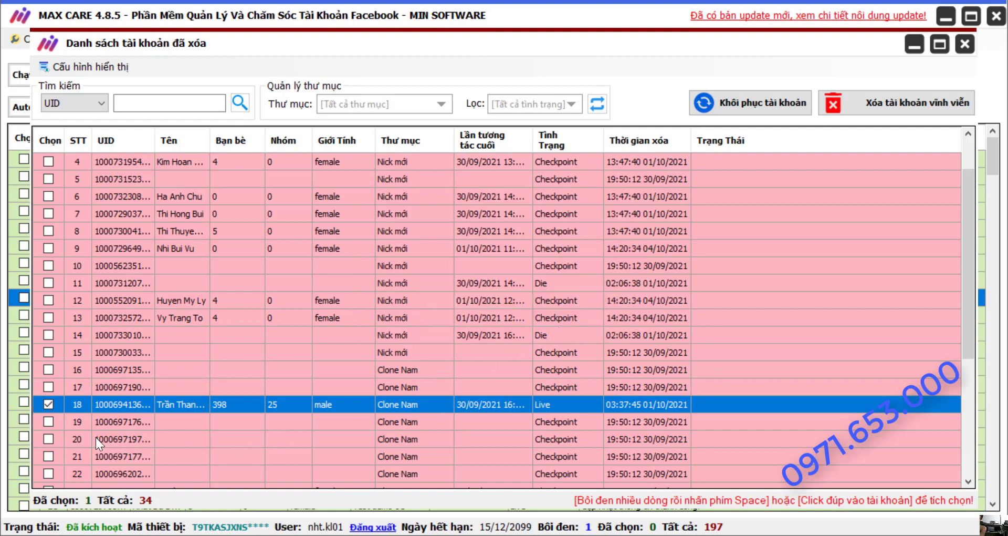
left_click(294, 369)
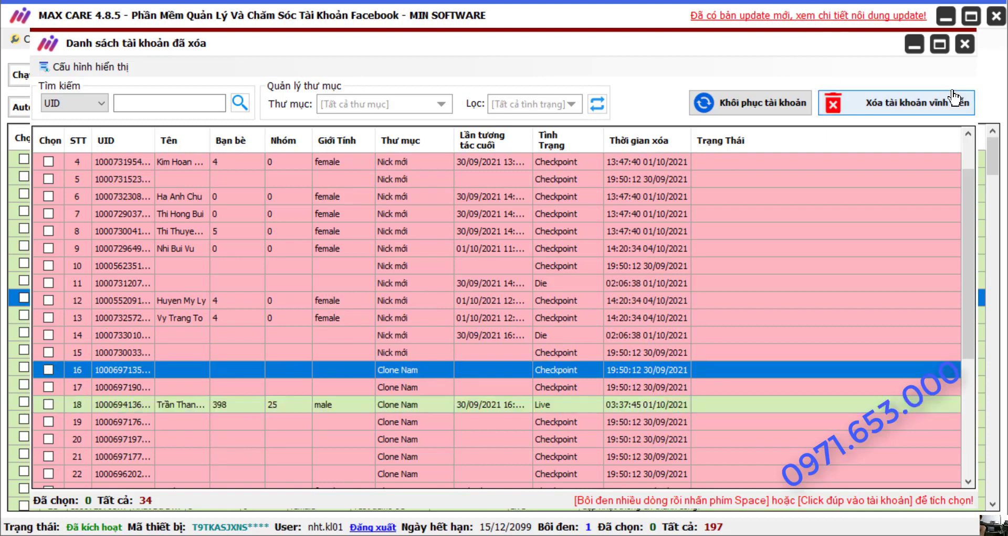
left_click(964, 45)
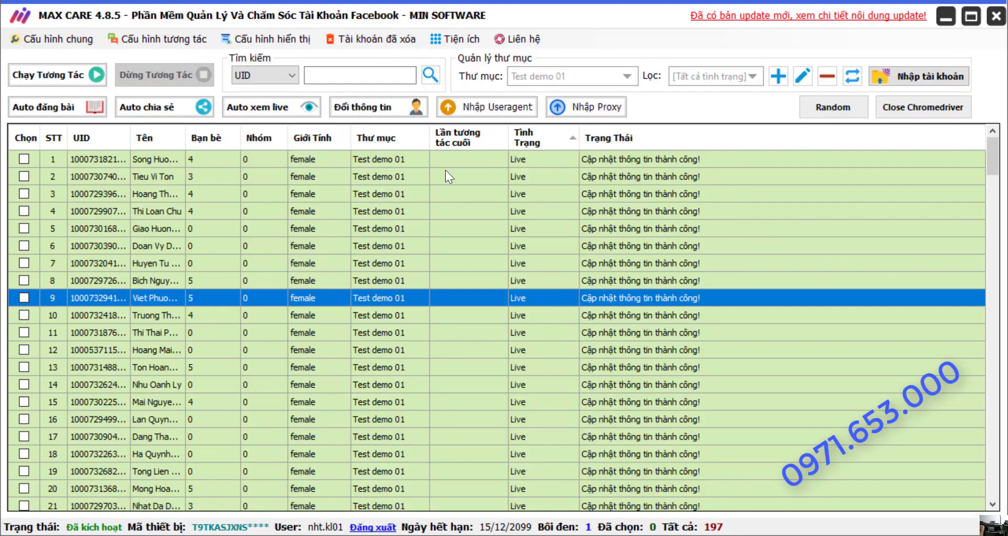
left_click(440, 382)
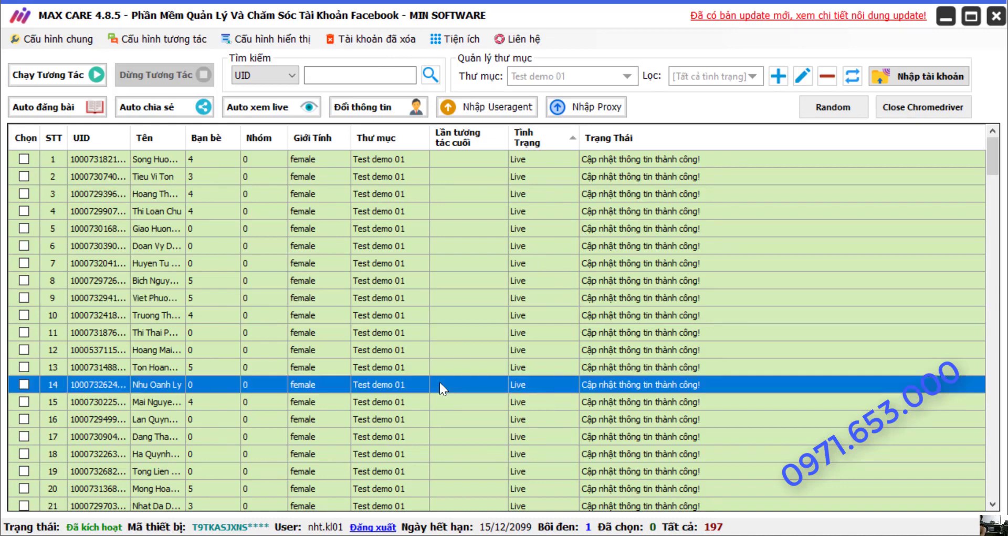
left_click(375, 333)
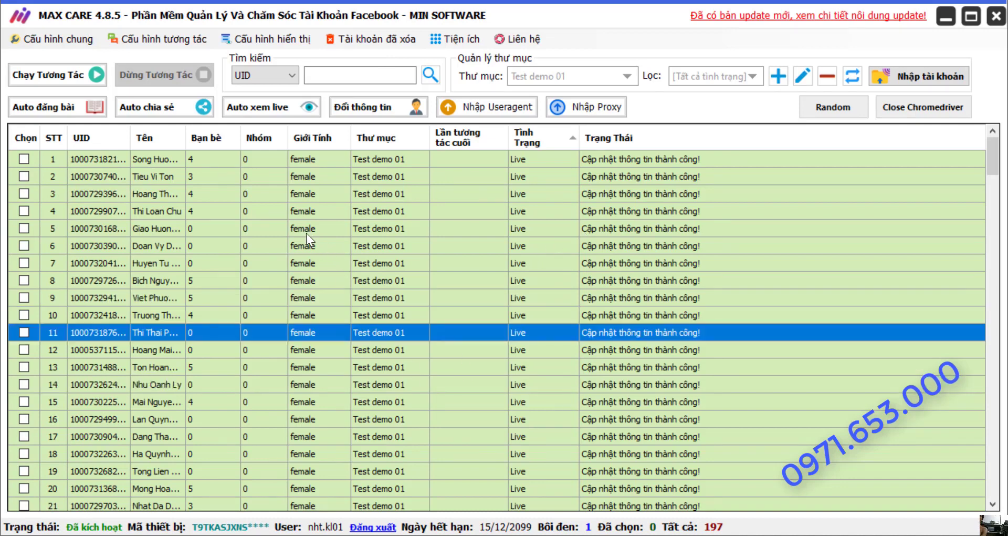
right_click(327, 166)
mouse_move(325, 168)
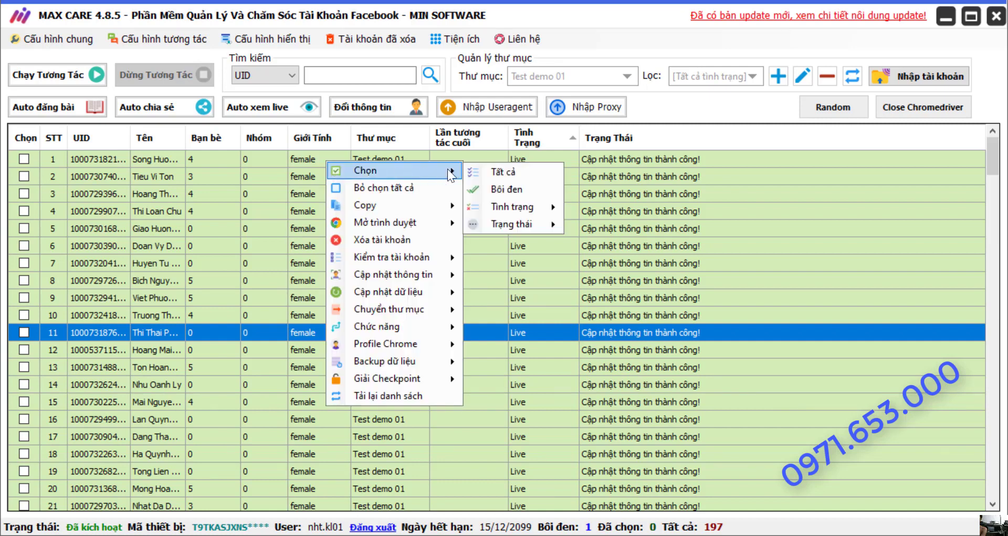
right_click(280, 183)
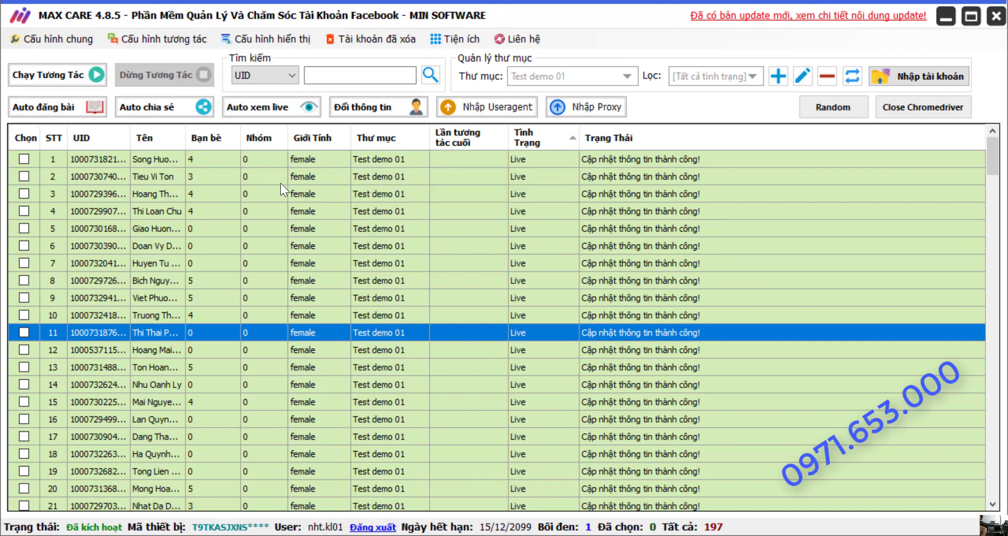
right_click(281, 182)
right_click(279, 179)
right_click(277, 168)
mouse_move(289, 175)
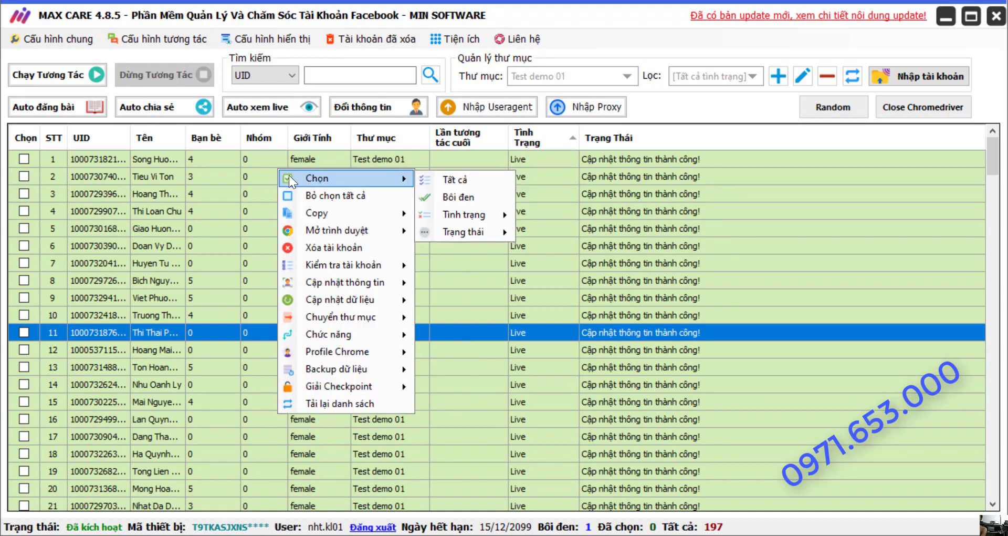
right_click(584, 178)
mouse_move(593, 188)
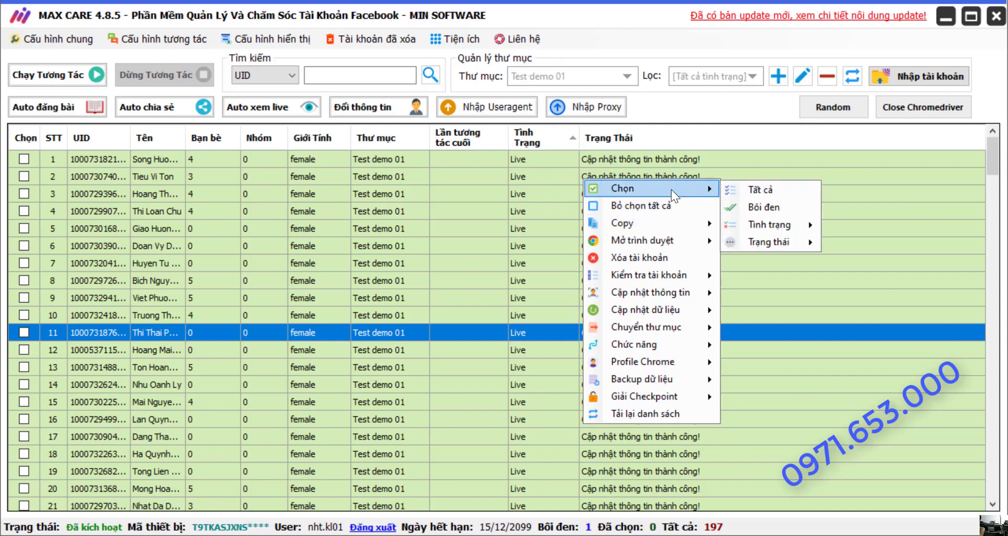
Step: Show the accounts of all folders by setting Thư mục to [Tất cả thư mục]
left_click(578, 82)
left_click(577, 82)
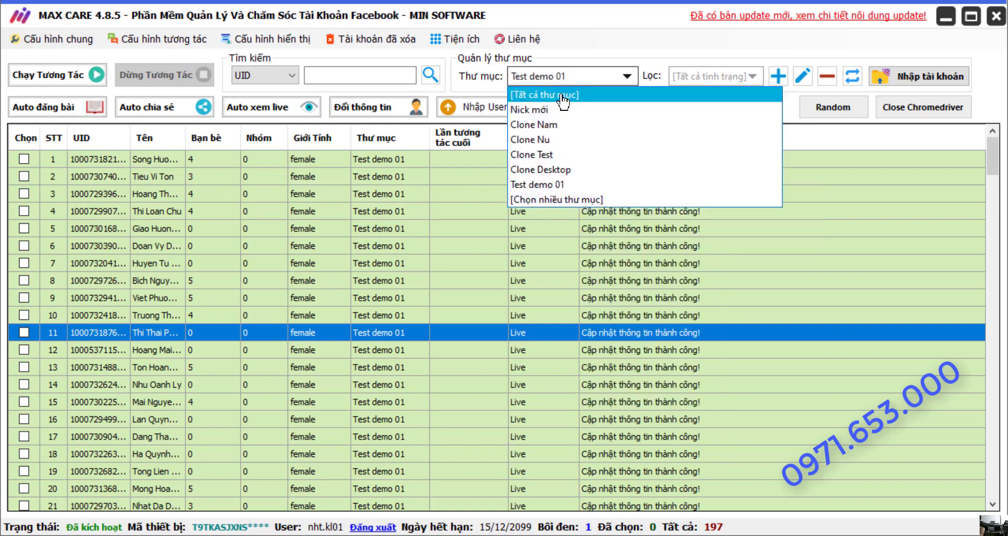
left_click(559, 96)
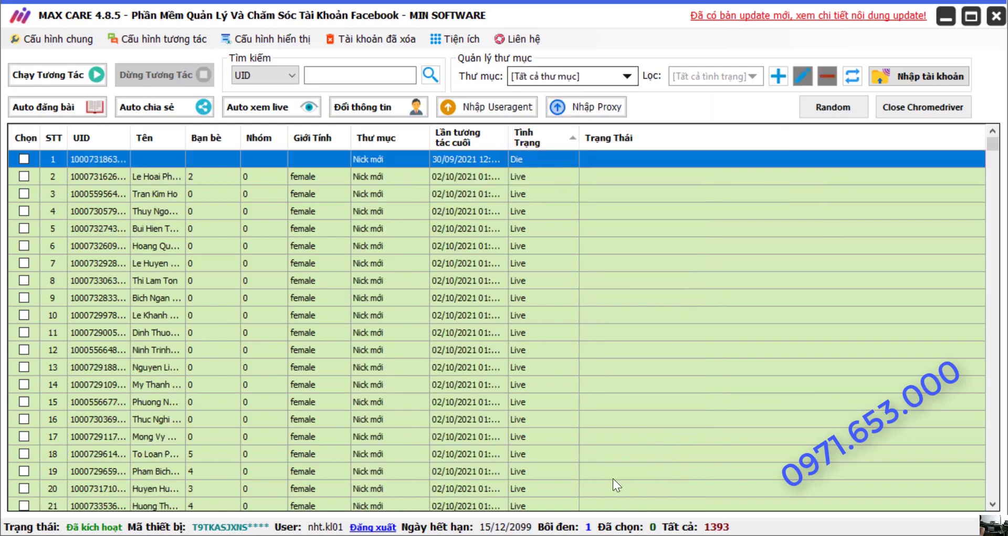
Step: Tick all accounts across the folders and clear all the ticks again
right_click(527, 222)
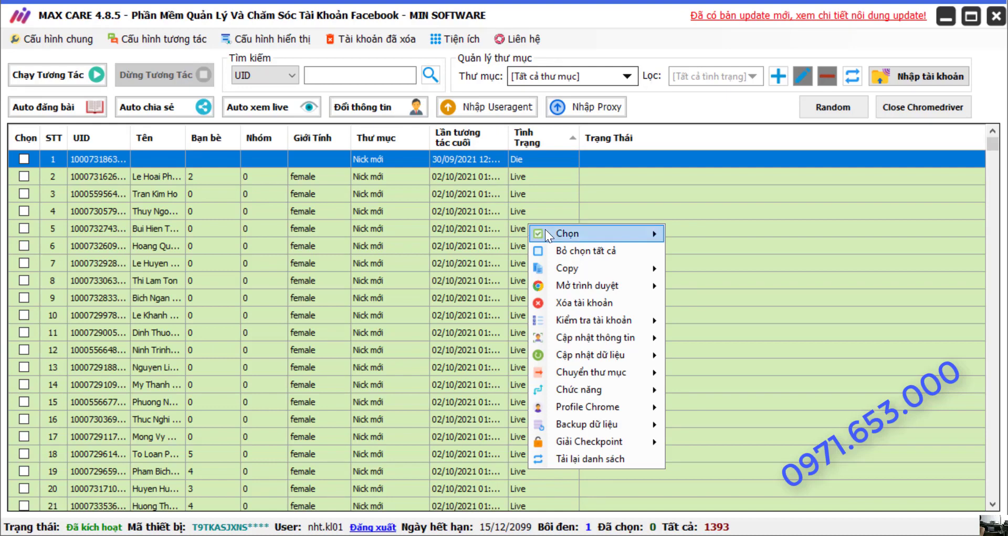
mouse_move(545, 229)
left_click(707, 229)
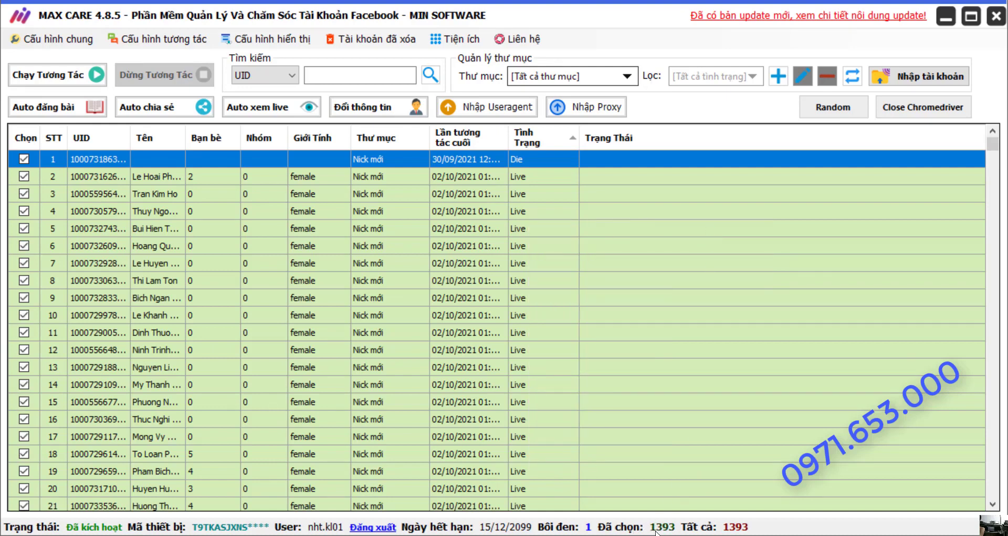
right_click(539, 193)
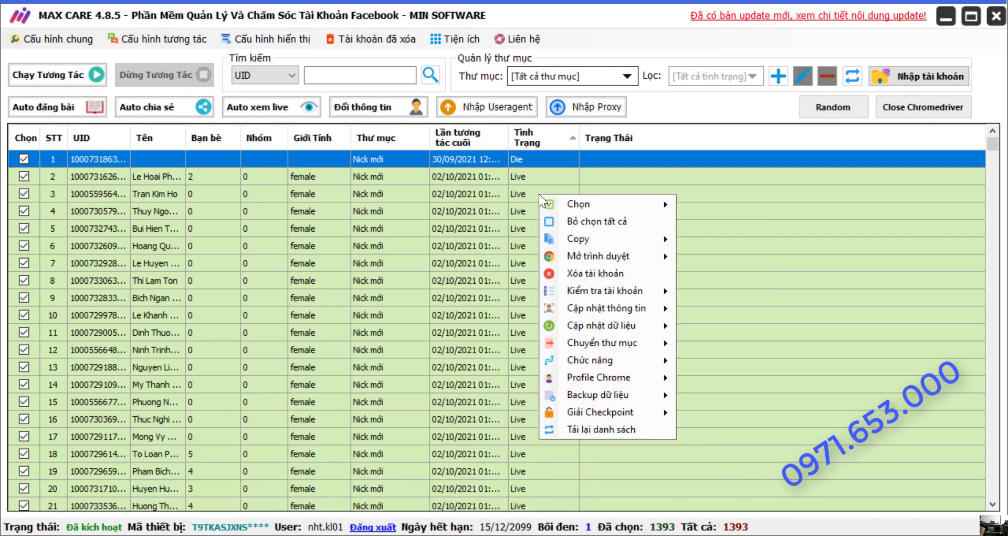
left_click(547, 223)
Step: Highlight the accounts in rows 1 to 12, tick them with the Bôi đen option, and clear all ticks again
left_click_drag(558, 187, 554, 342)
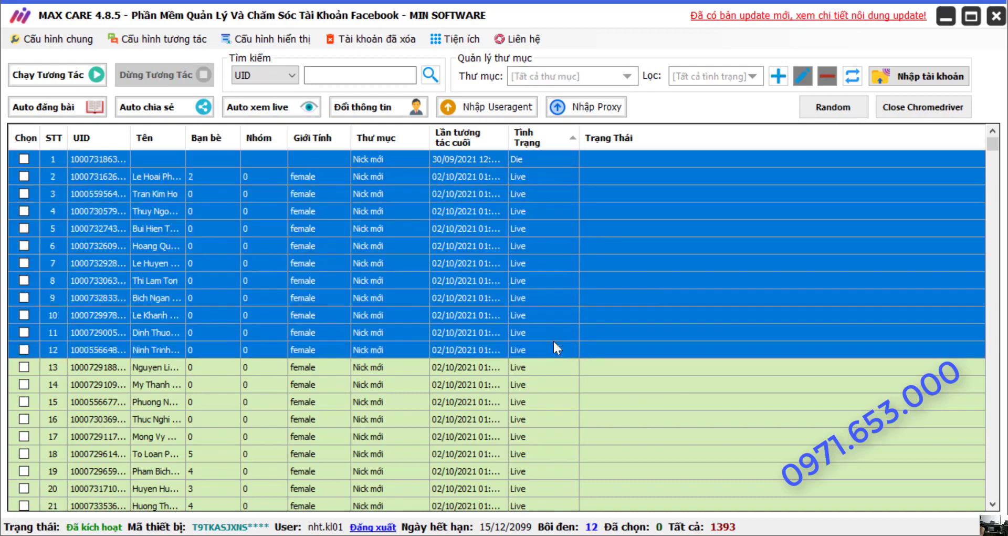
right_click(569, 254)
mouse_move(577, 262)
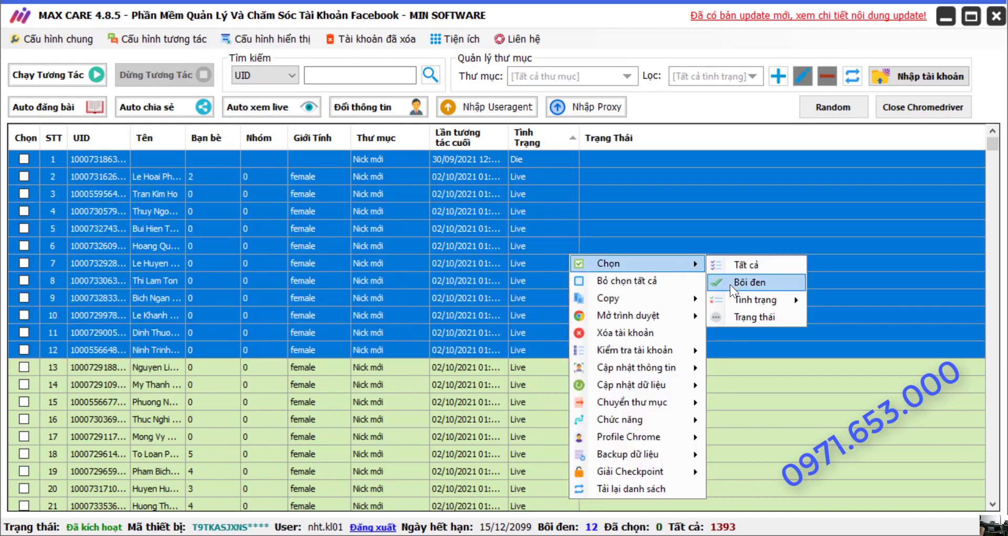
left_click(729, 285)
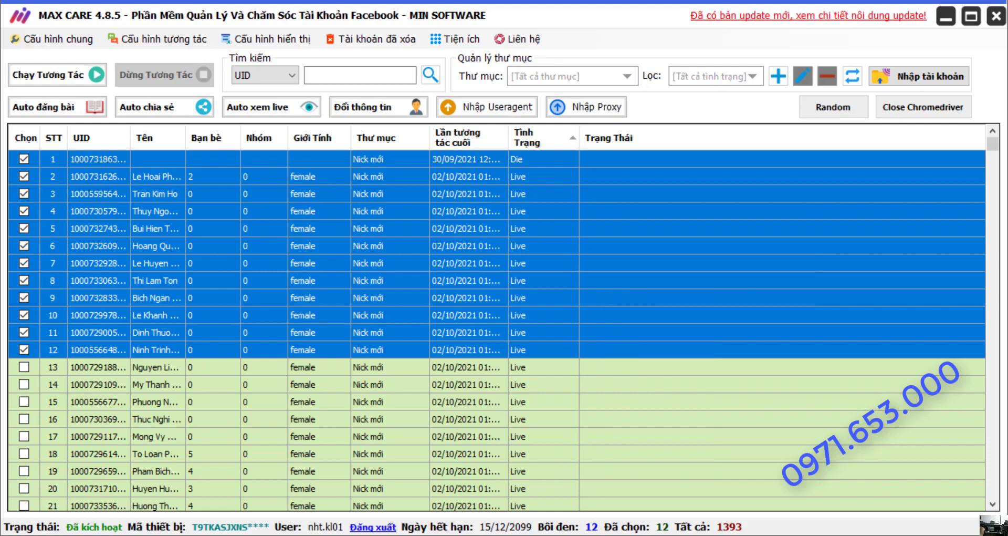
right_click(503, 309)
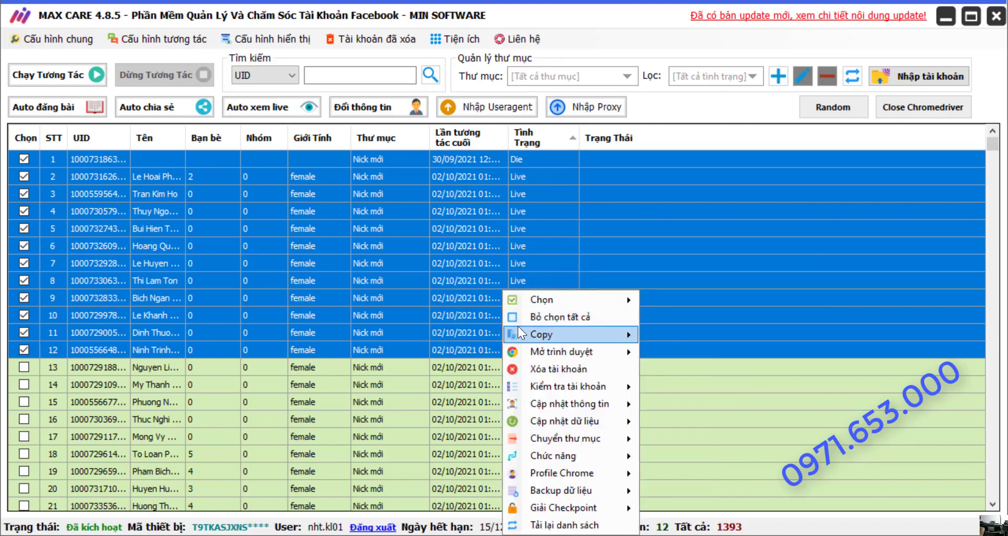
left_click(519, 315)
left_click(452, 266)
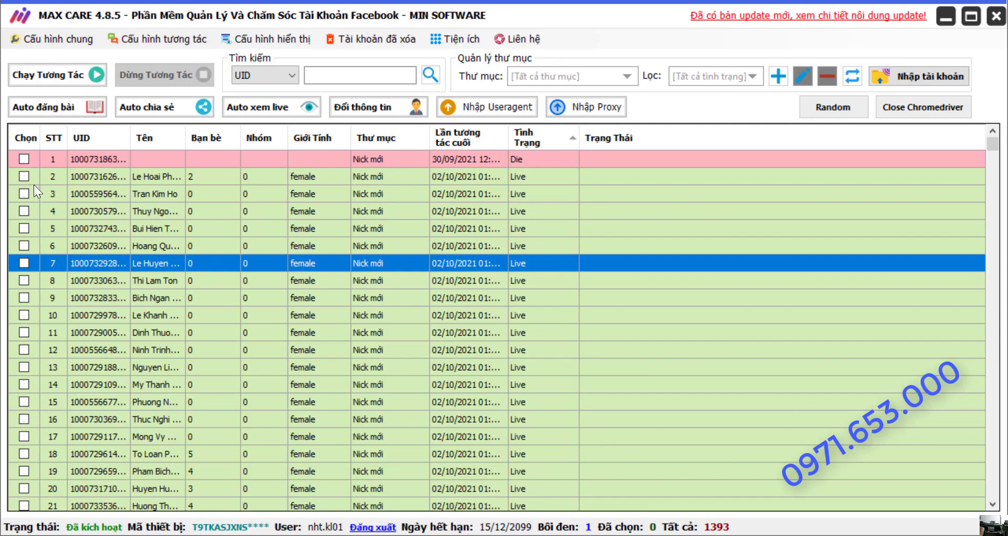
Step: Tick the Die account in row 1 and delete it from the list, agreeing to the confirmation
left_click(24, 158)
right_click(124, 157)
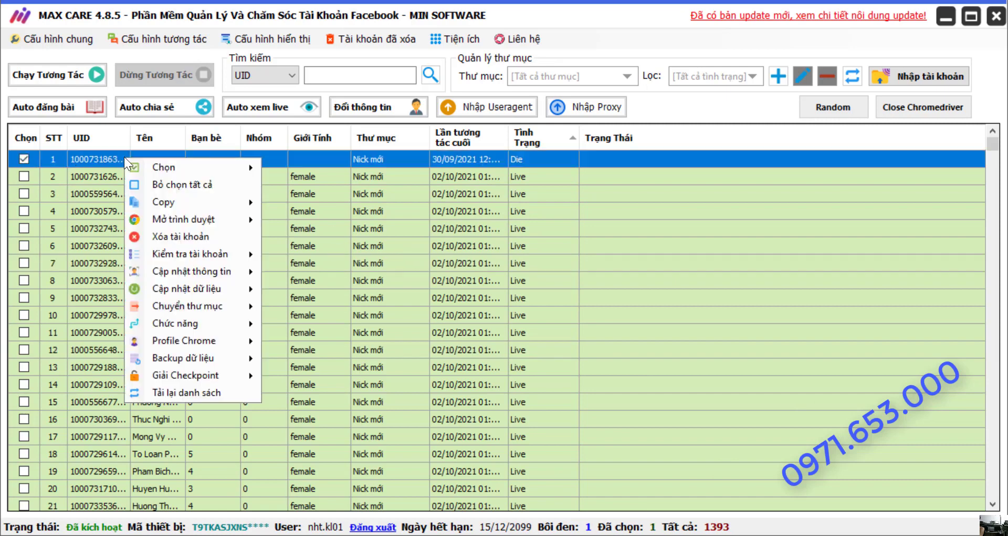
left_click(137, 236)
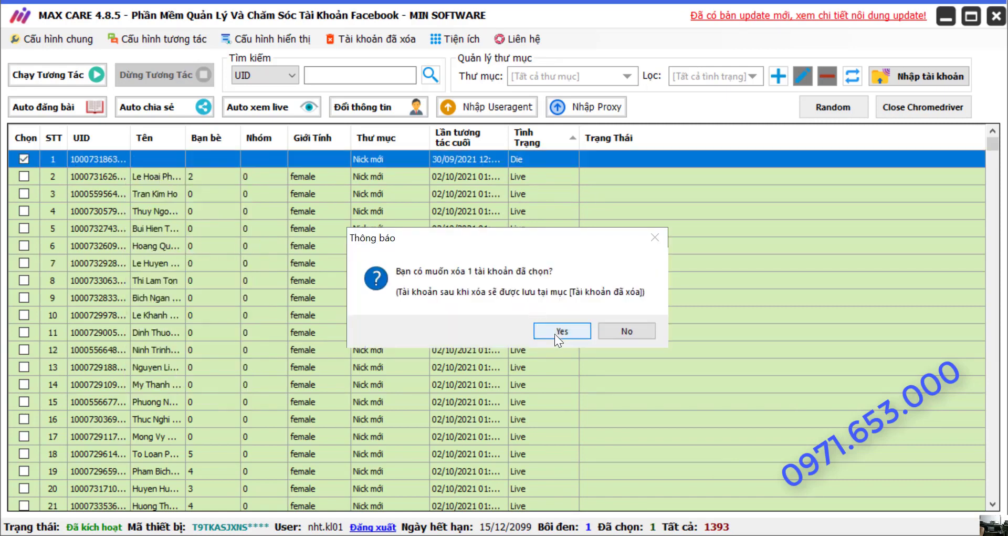
left_click(555, 333)
left_click(555, 303)
Step: Examine the Chọn, Bỏ chọn tất cả and Mở trình duyệt options for the accounts
right_click(546, 219)
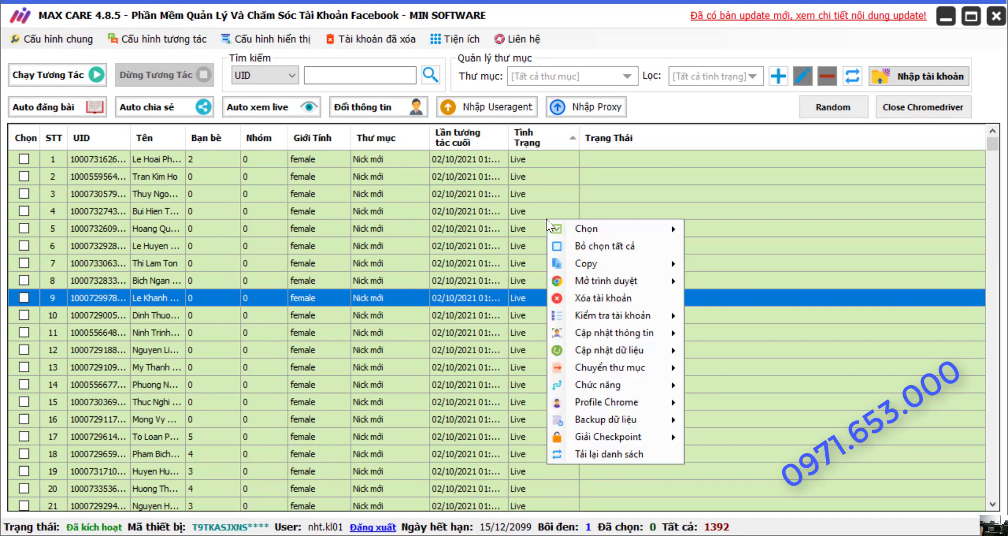
mouse_move(666, 223)
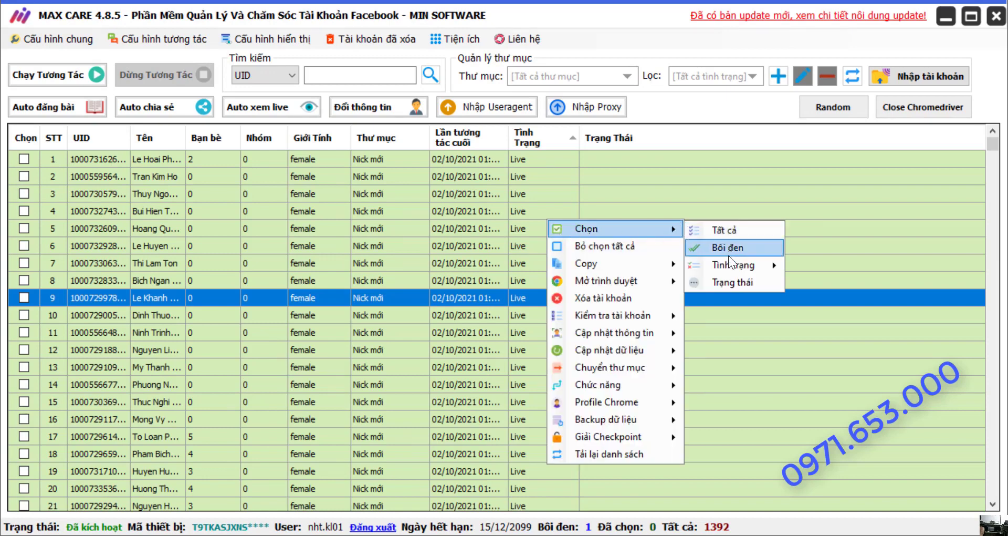
mouse_move(728, 263)
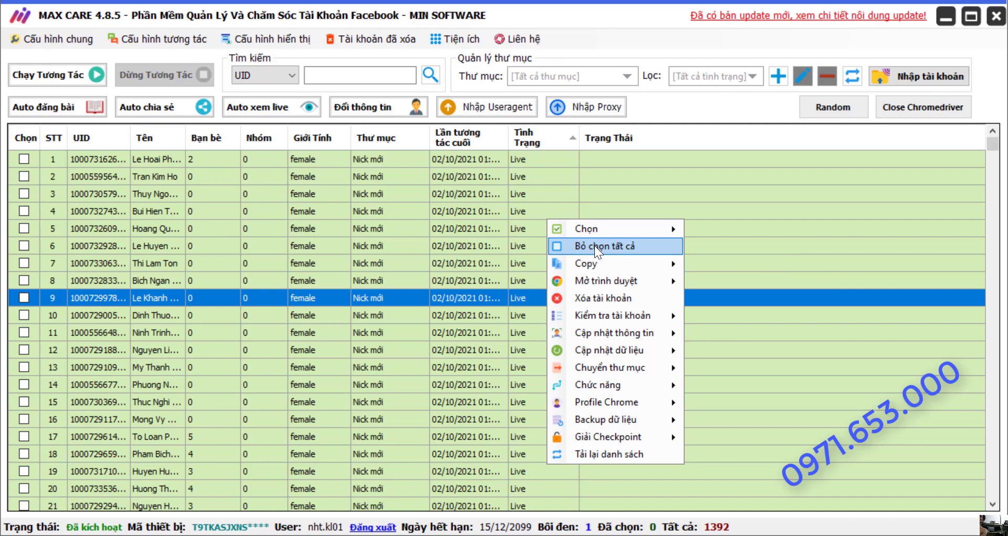
left_click(24, 158)
mouse_move(20, 163)
left_mouse_down()
mouse_move(24, 187)
mouse_move(27, 166)
left_mouse_up()
left_click(24, 194)
right_click(448, 181)
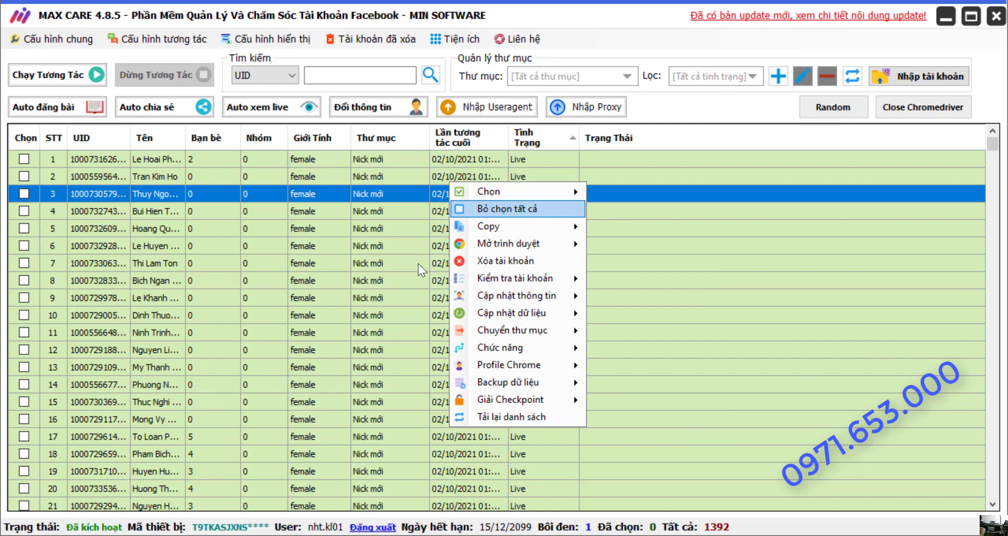
mouse_move(501, 231)
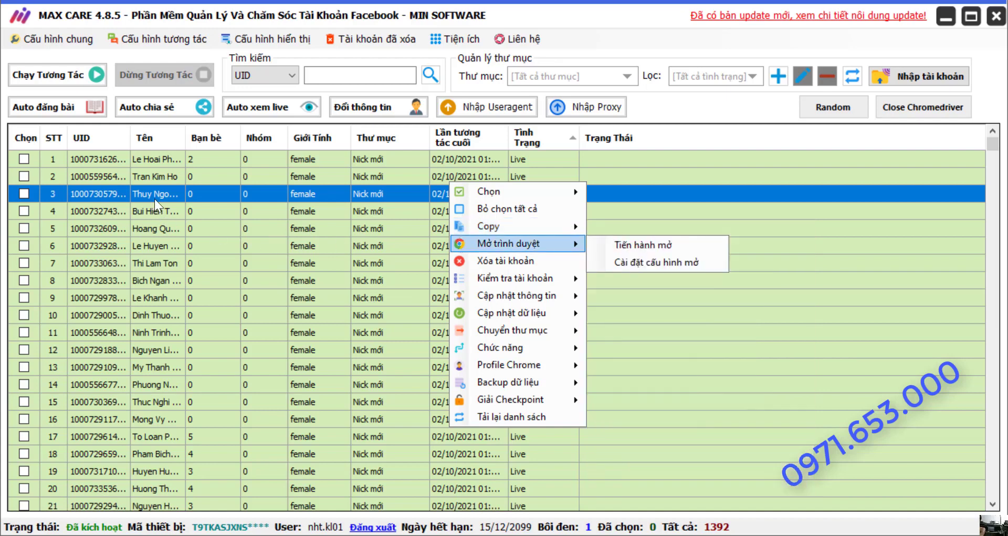
Step: Tick all accounts in the list with the Tất cả option
right_click(209, 171)
mouse_move(278, 180)
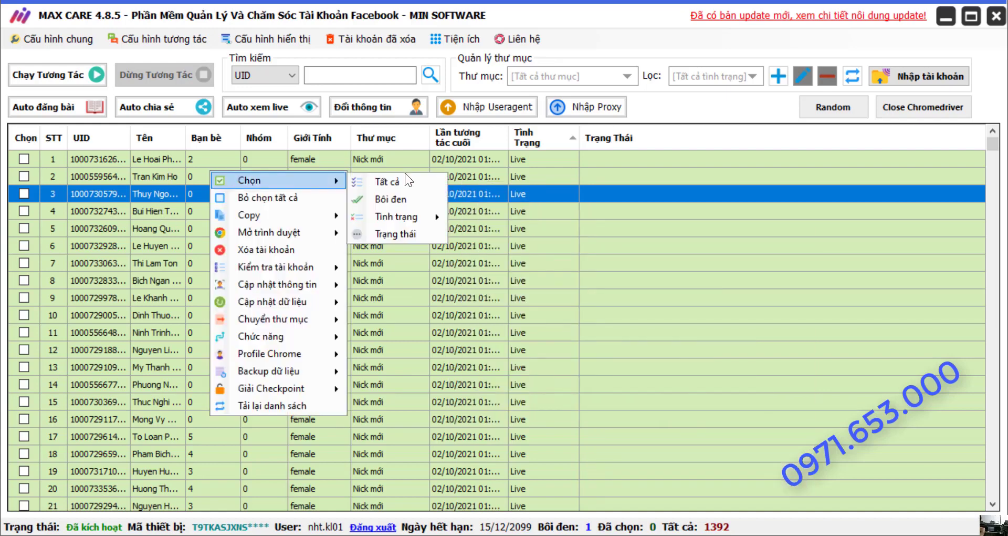
left_click(393, 181)
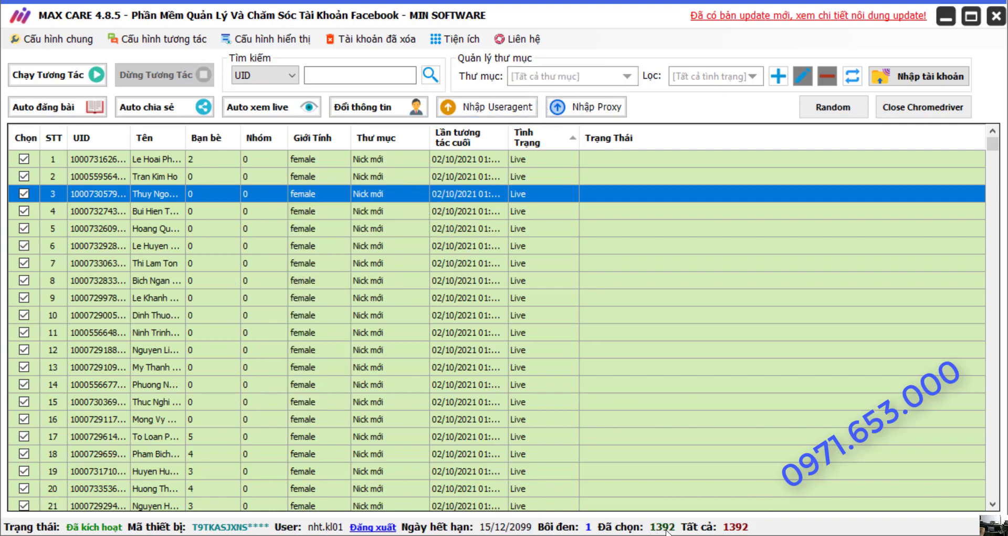
Step: Copy the data of the ticked accounts for use in the Notepad file 200 - New, and cancel the file's save prompt
right_click(560, 220)
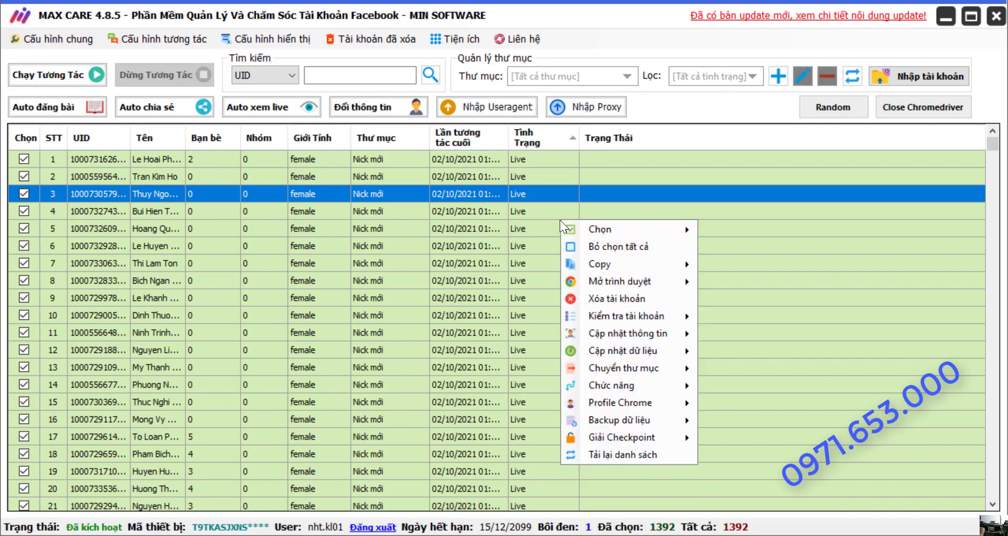
mouse_move(576, 266)
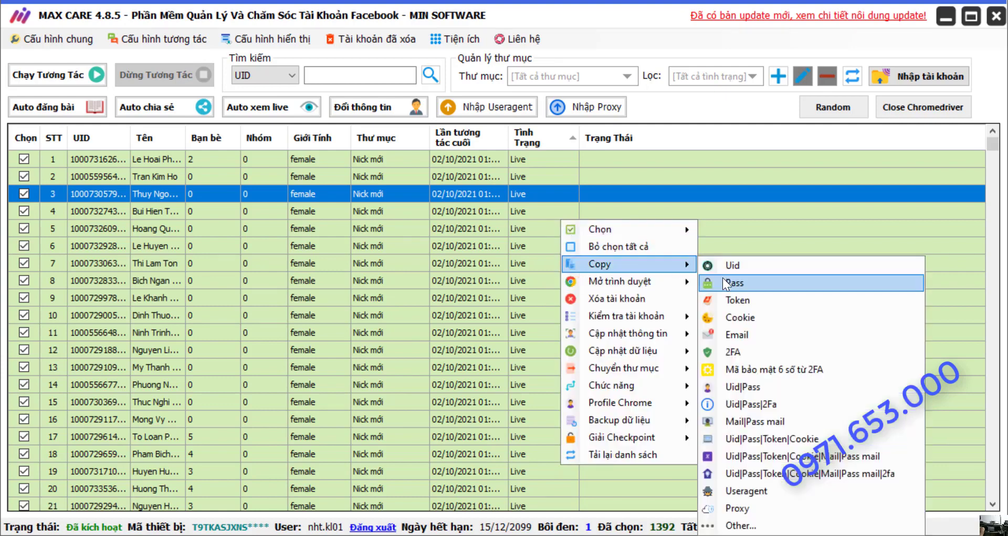
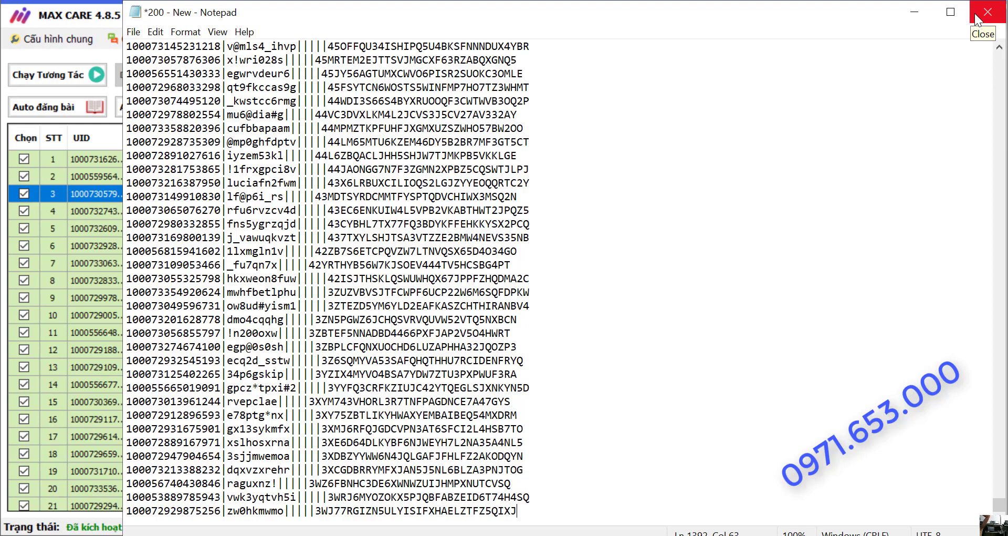
left_click(979, 12)
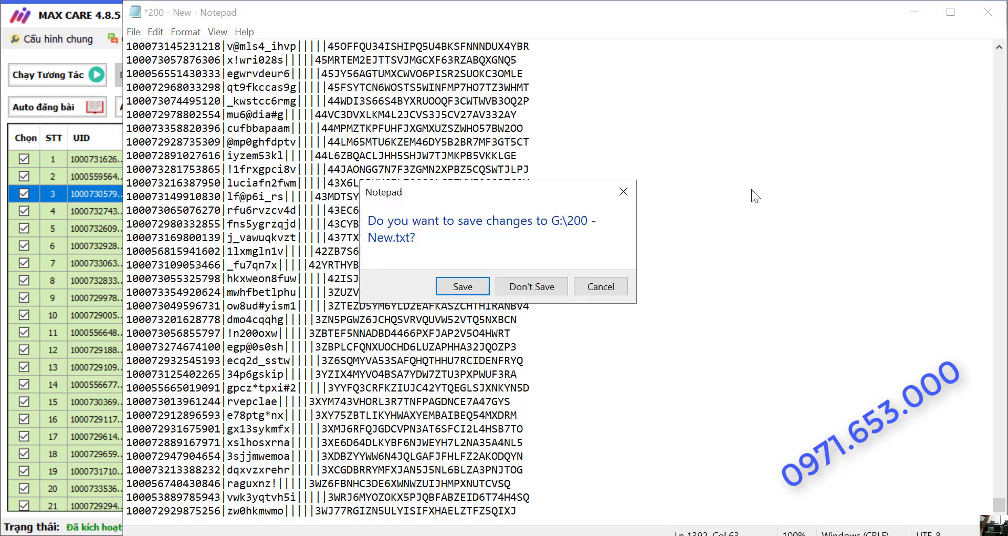
left_click(594, 286)
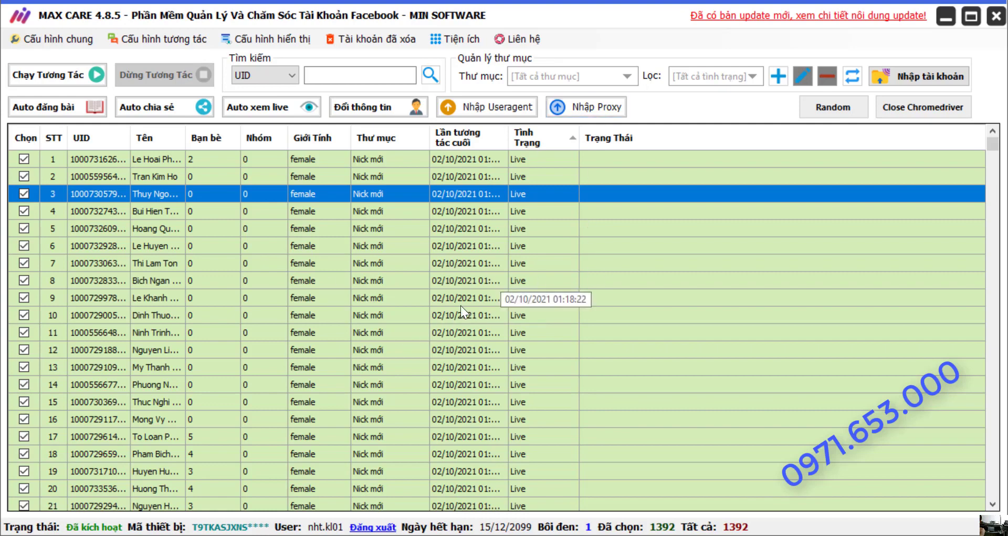
Step: Look over the Xóa tài khoản option, and clear the ticks of all accounts with Bỏ chọn tất cả
right_click(492, 251)
mouse_move(509, 309)
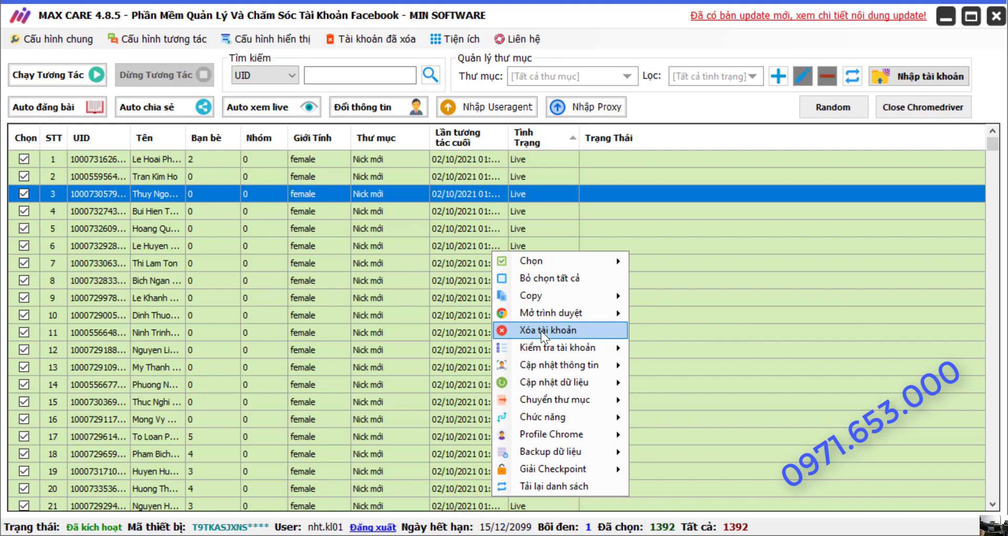
left_click(22, 280)
right_click(155, 285)
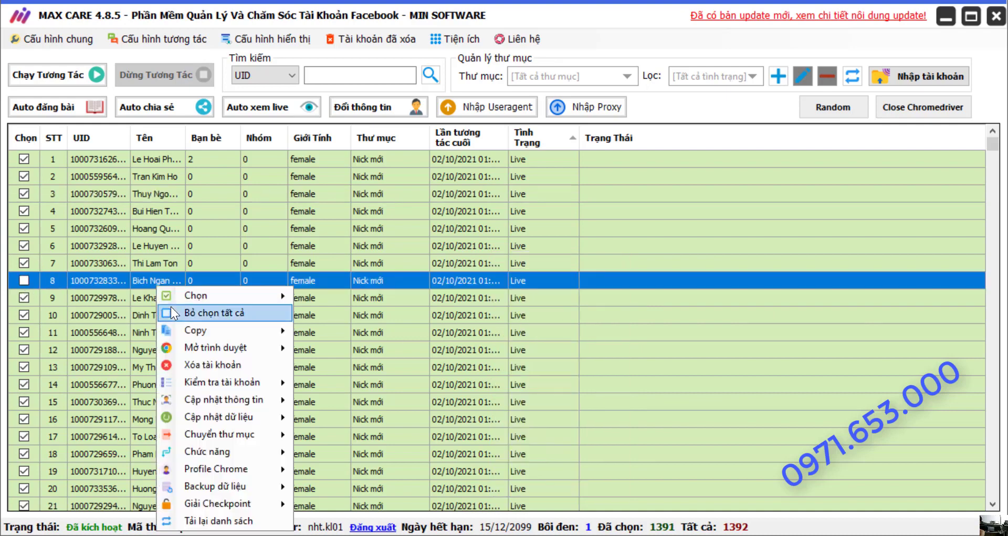
left_click(173, 311)
Step: Tick the accounts in rows 4, 5 and 6
left_click(21, 218)
left_click(23, 231)
left_click(26, 242)
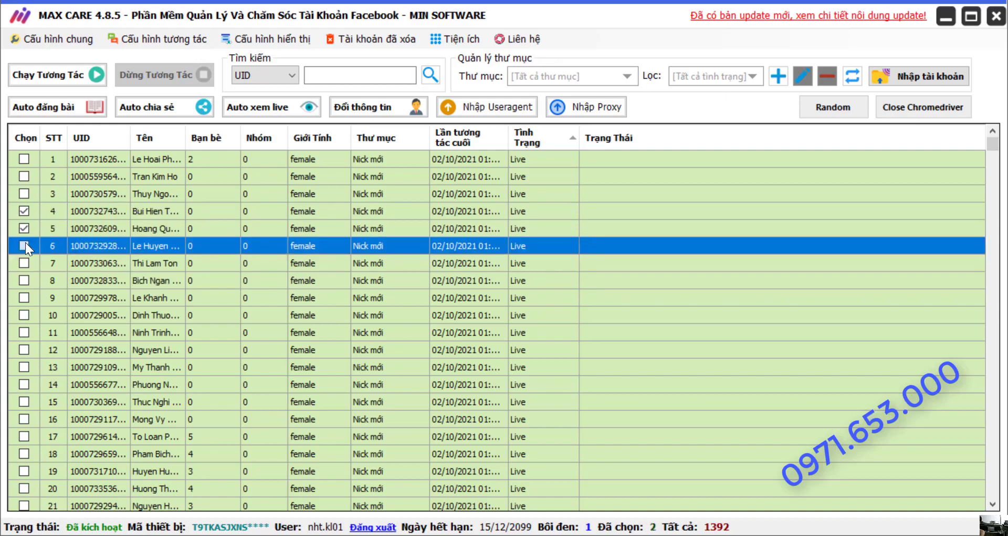
Step: Examine the Kiểm tra tài khoản, Cập nhật thông tin, Cập nhật dữ liệu and Chuyển thư mục options for the ticked accounts
right_click(436, 243)
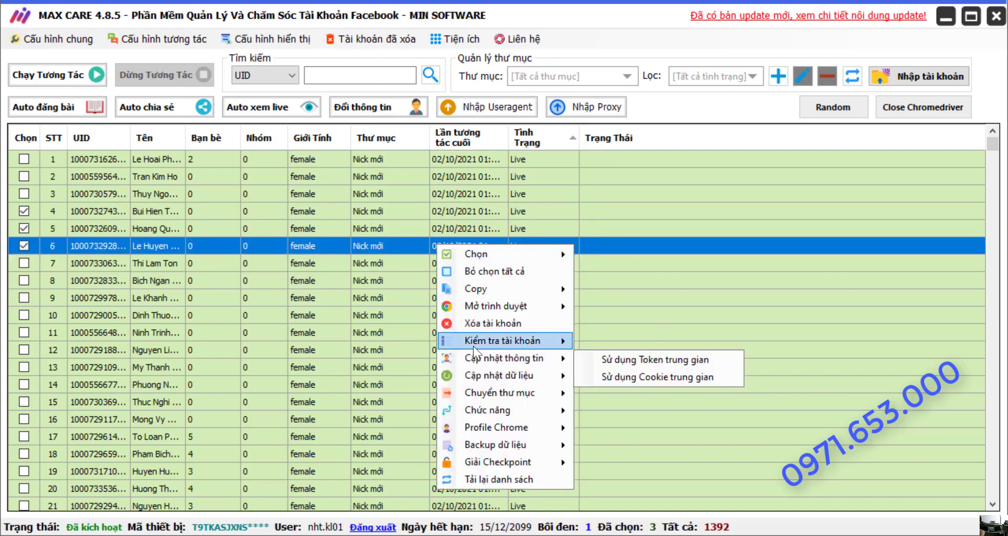
mouse_move(477, 342)
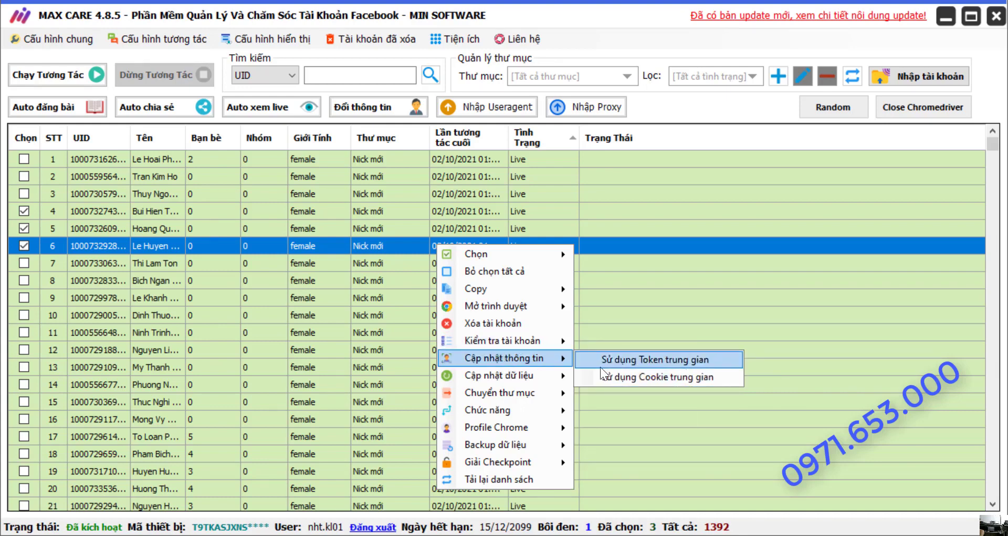
mouse_move(534, 374)
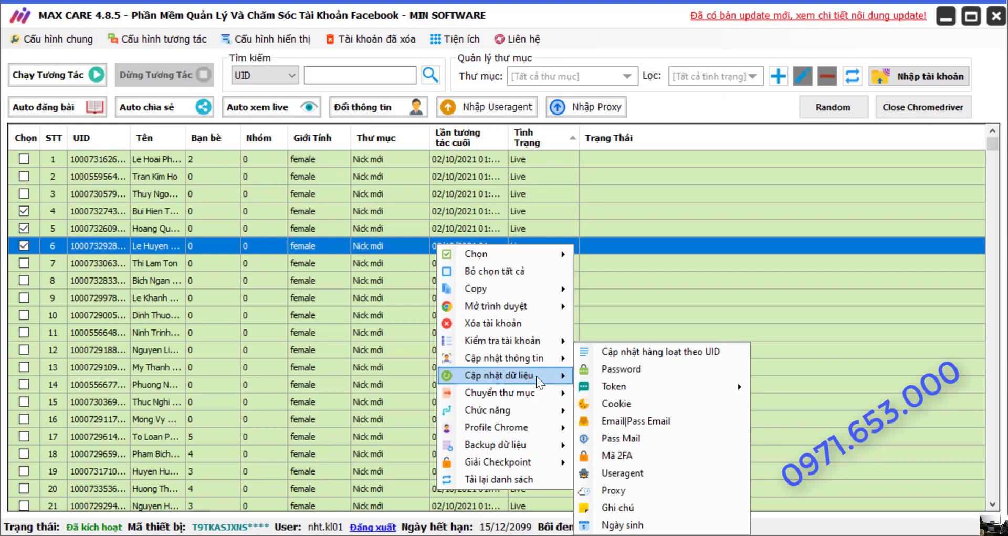
mouse_move(661, 385)
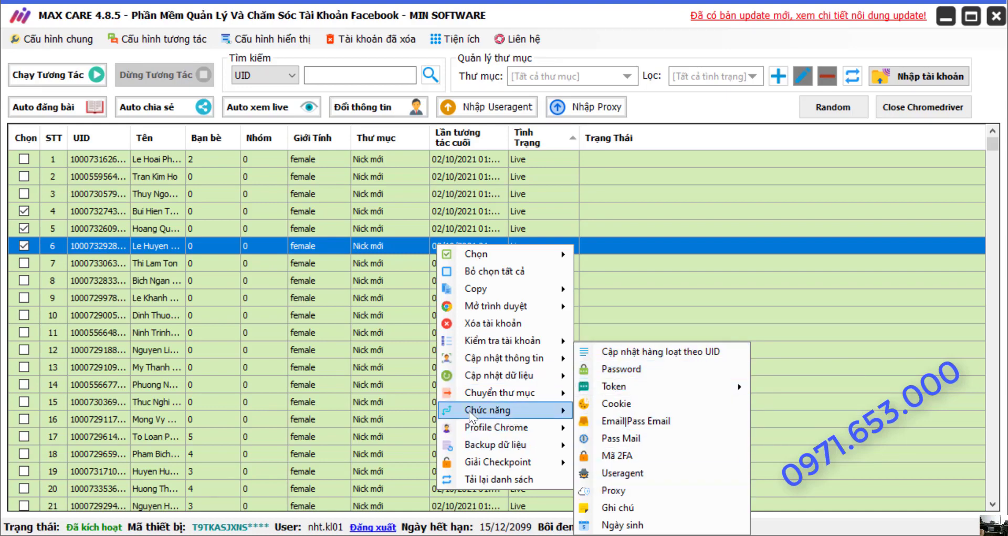
mouse_move(480, 392)
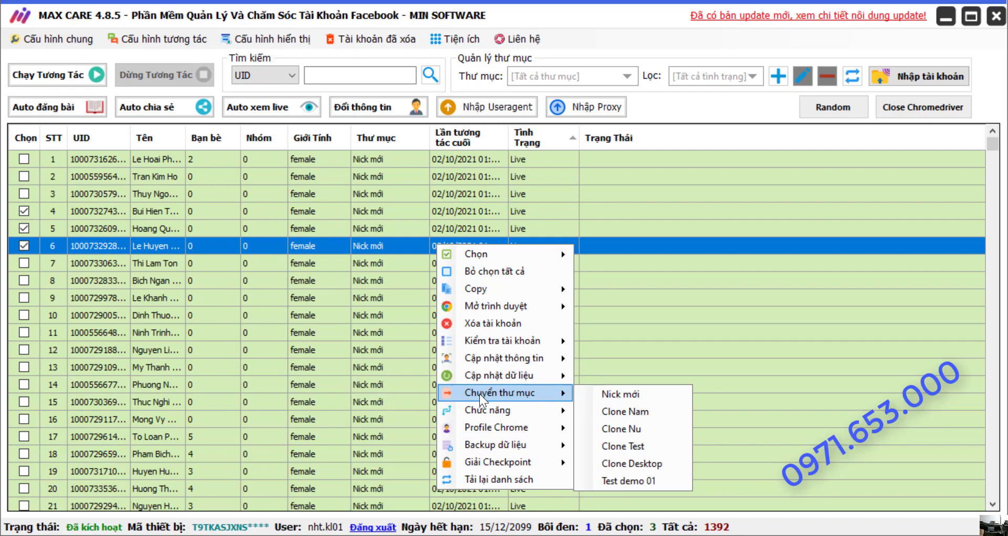
left_click(364, 331)
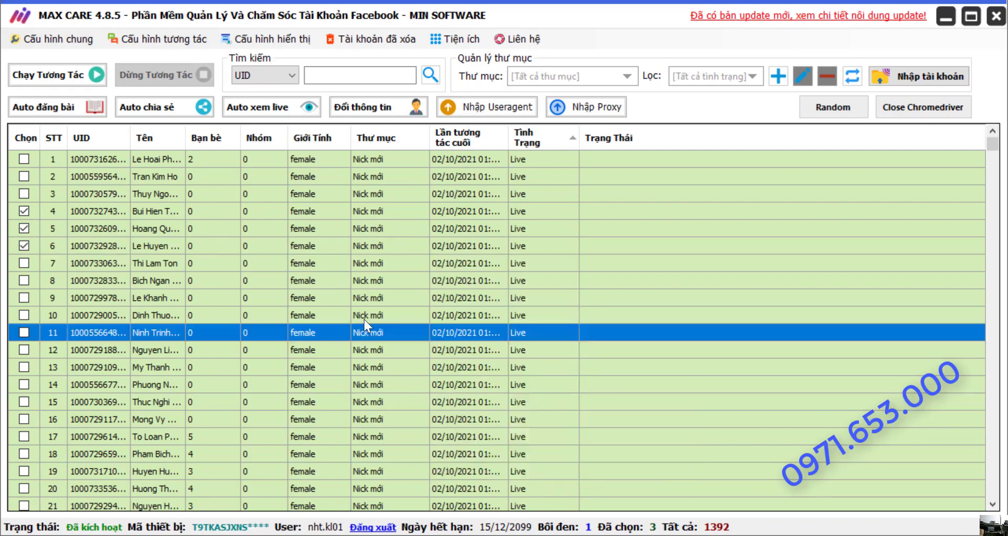
Step: Add the accounts in rows 1, 2 and 3 to the ticked ones
left_click(26, 163)
left_click(25, 178)
left_click(26, 192)
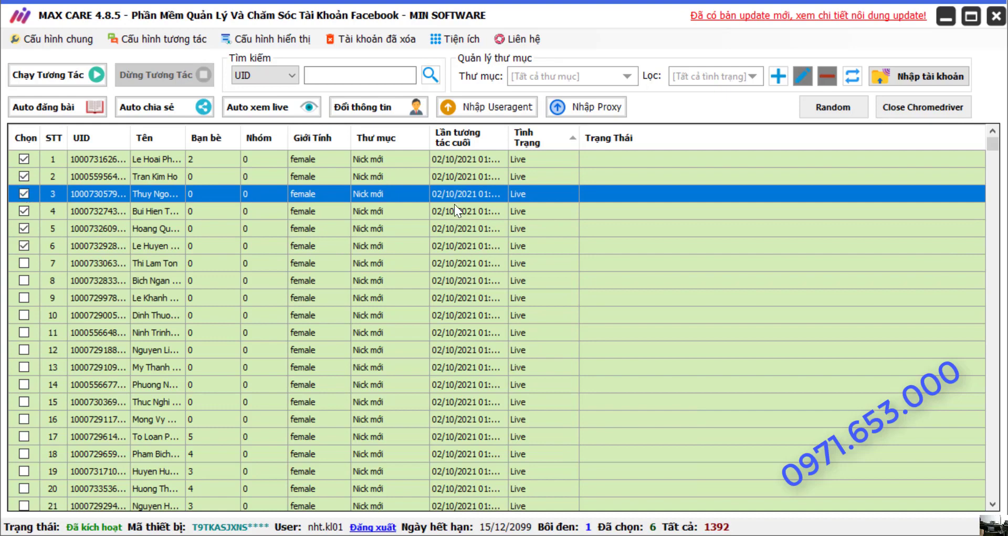
Step: Examine the Chức năng, Profile Chrome, Backup dữ liệu and Giải Checkpoint options for the ticked accounts
right_click(389, 196)
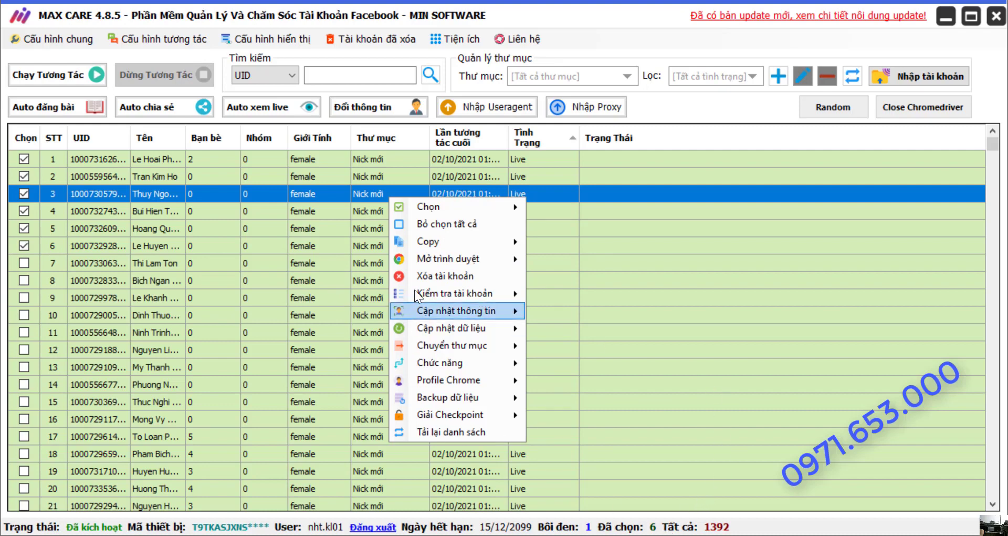
mouse_move(420, 343)
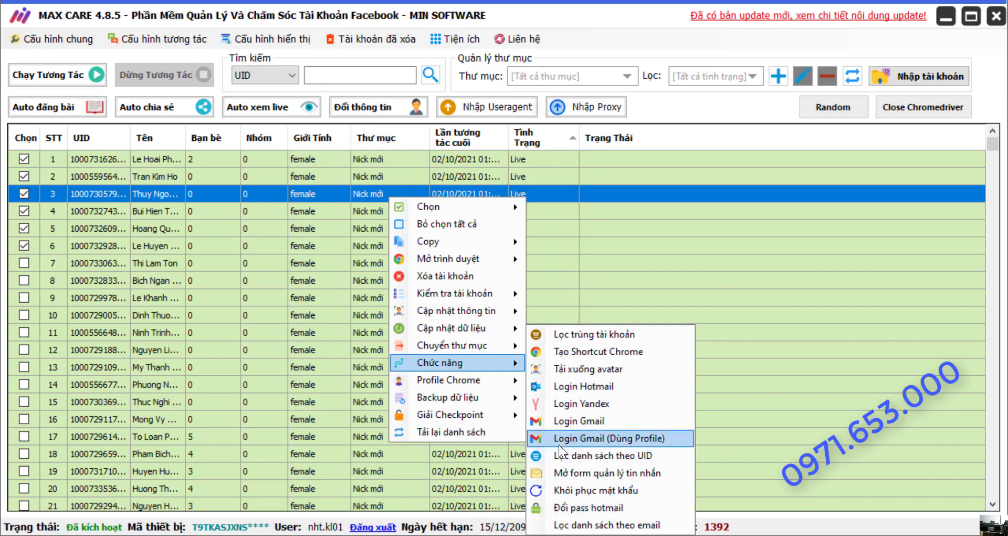
mouse_move(460, 378)
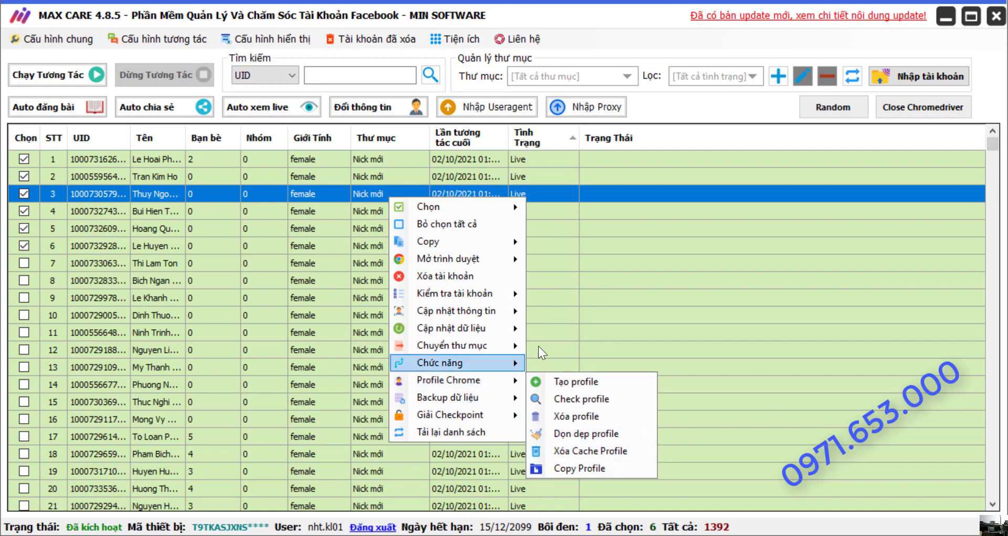
mouse_move(456, 401)
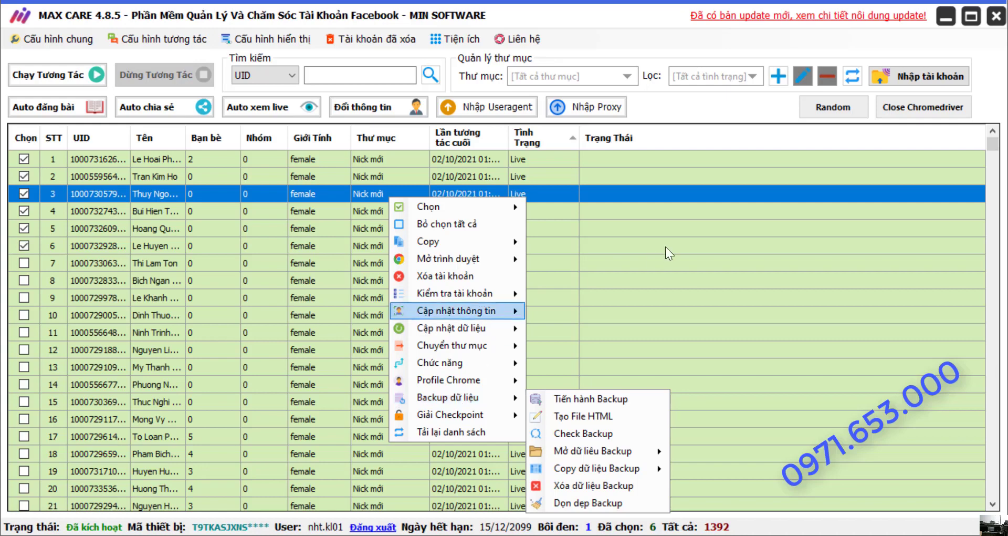
mouse_move(455, 311)
right_click(436, 153)
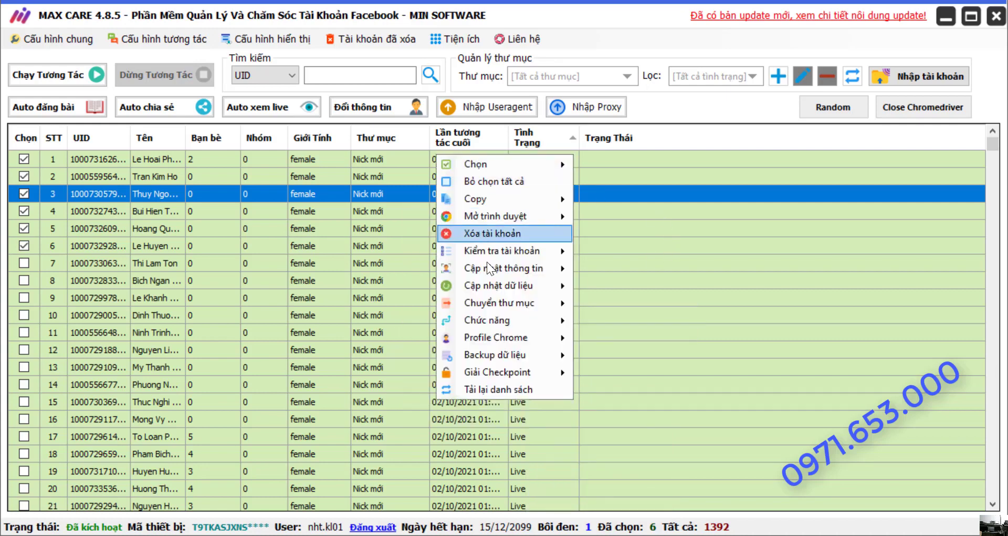
mouse_move(489, 349)
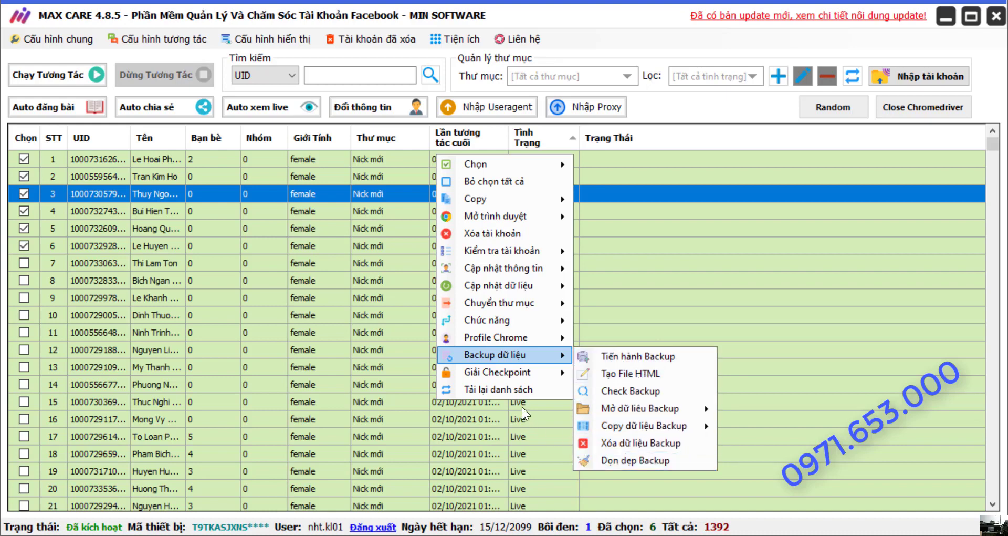
mouse_move(499, 374)
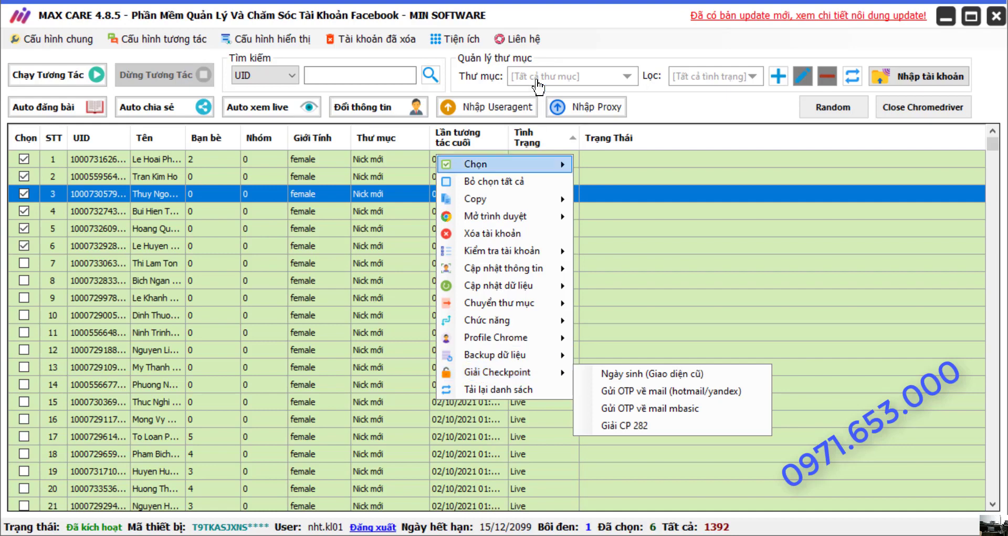
Step: Open the list of deleted accounts, highlight rows 2 to 11, and close the list again
left_click(400, 40)
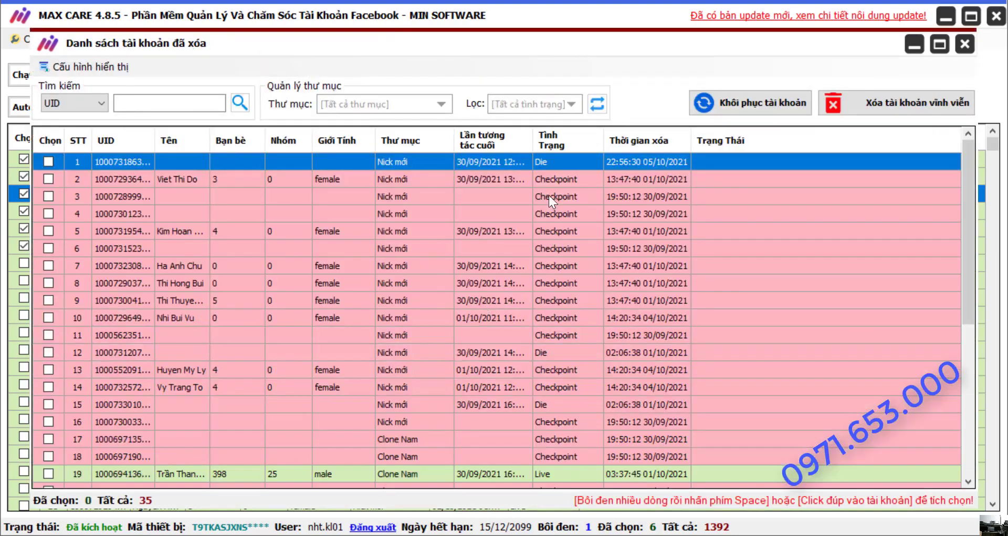
left_click_drag(551, 180, 559, 334)
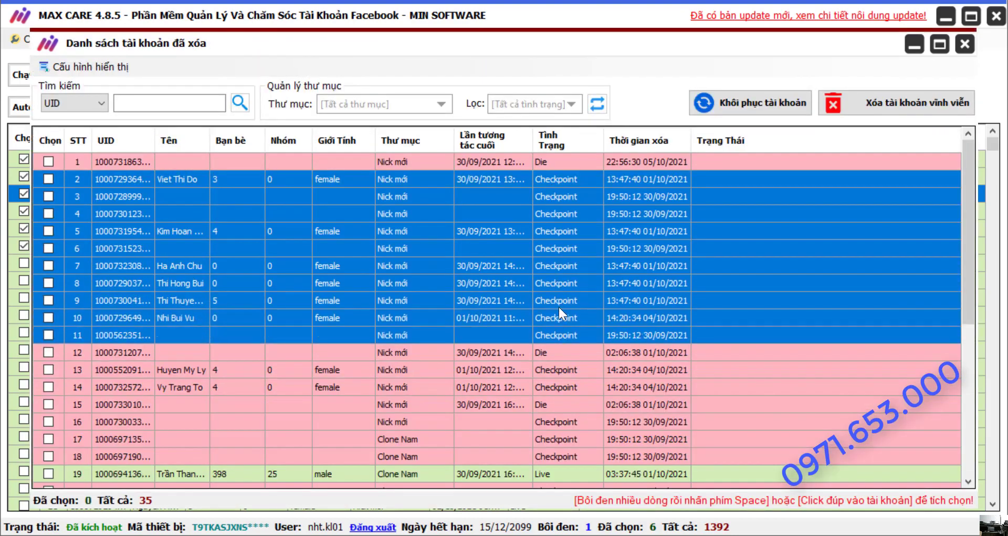
left_click(957, 48)
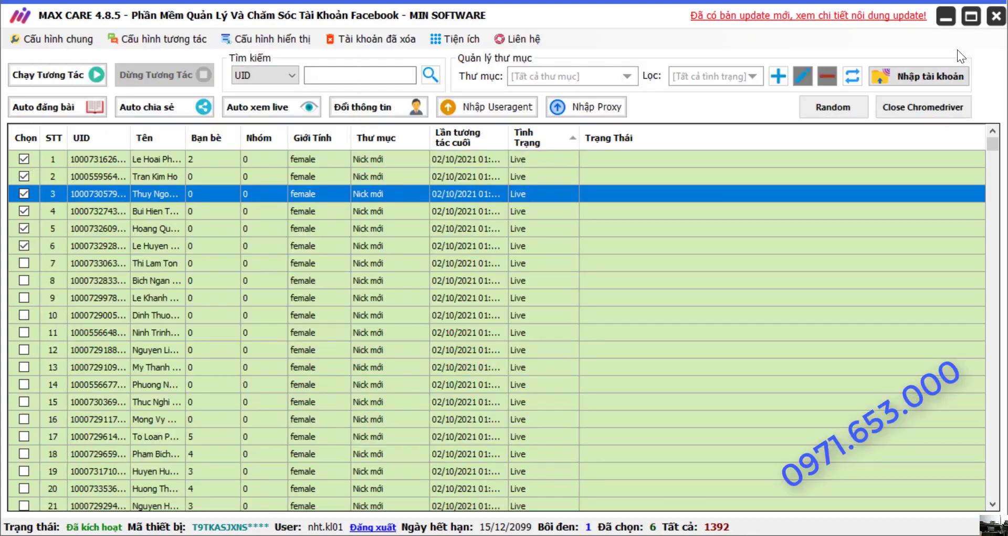
Step: Review the available account operations once more, from Chuyển thư mục to Giải Checkpoint, and close the options
right_click(486, 264)
right_click(479, 193)
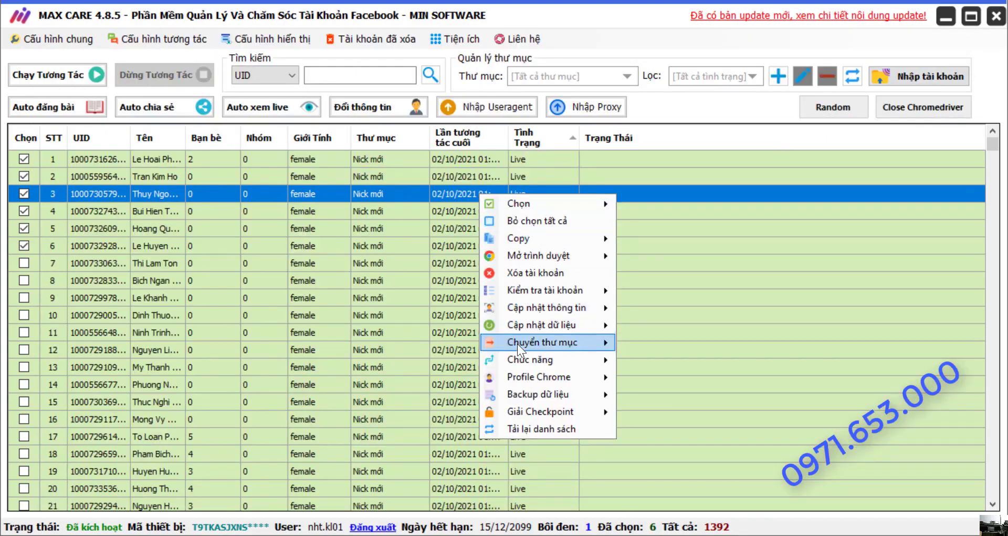
mouse_move(518, 411)
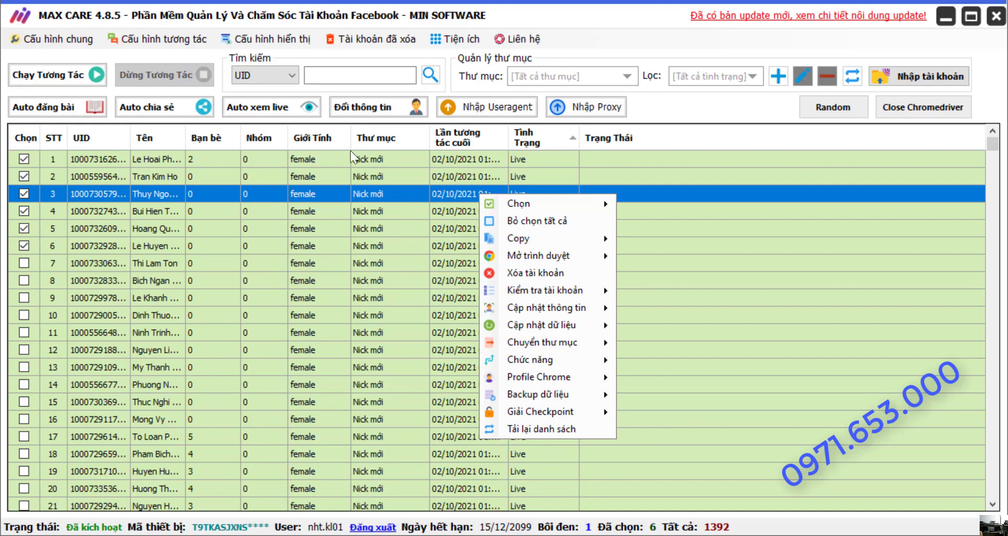
left_click(689, 262)
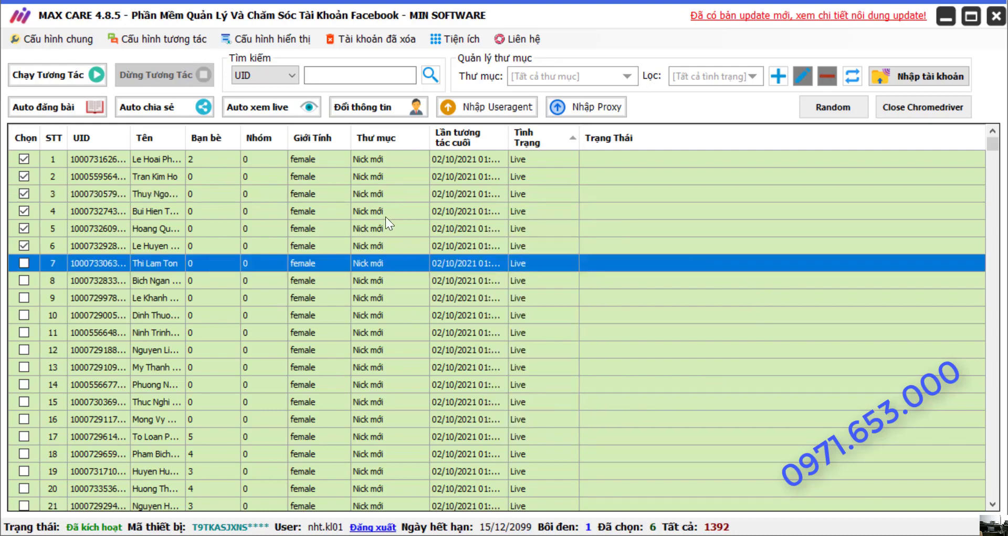